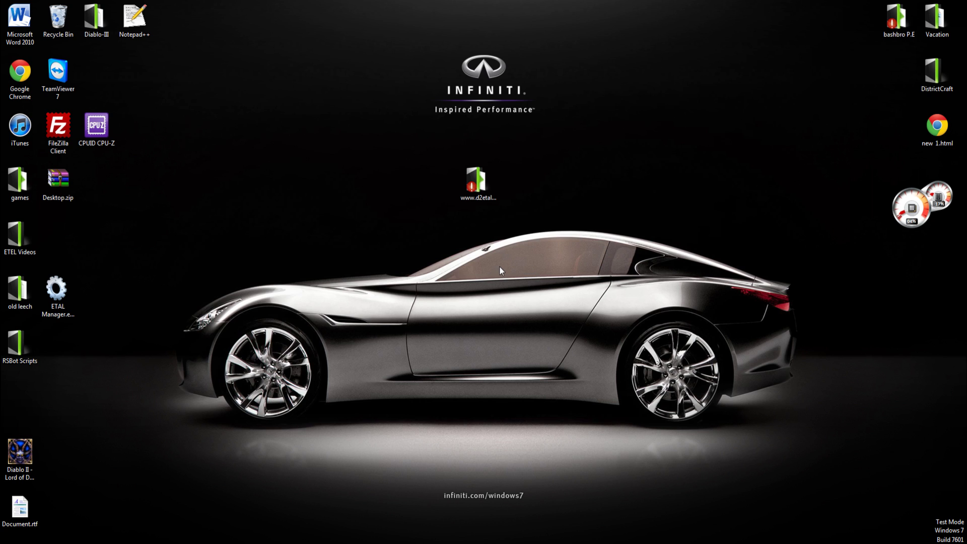
# Step: Browse into d2etal > D2NT > scripts and bring up LeaderStarter2.2.ntj's context menu
pyautogui.doubleClick(479, 182)
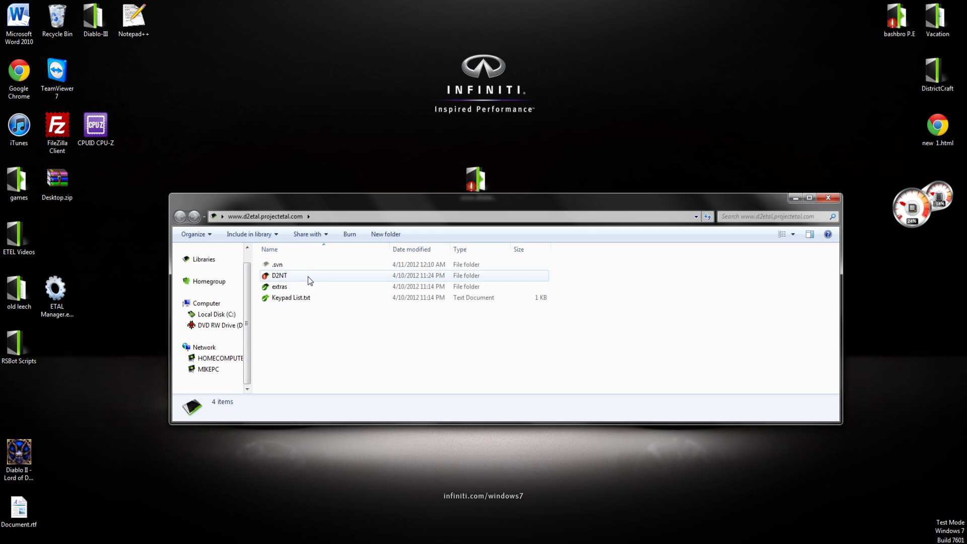
pyautogui.doubleClick(307, 277)
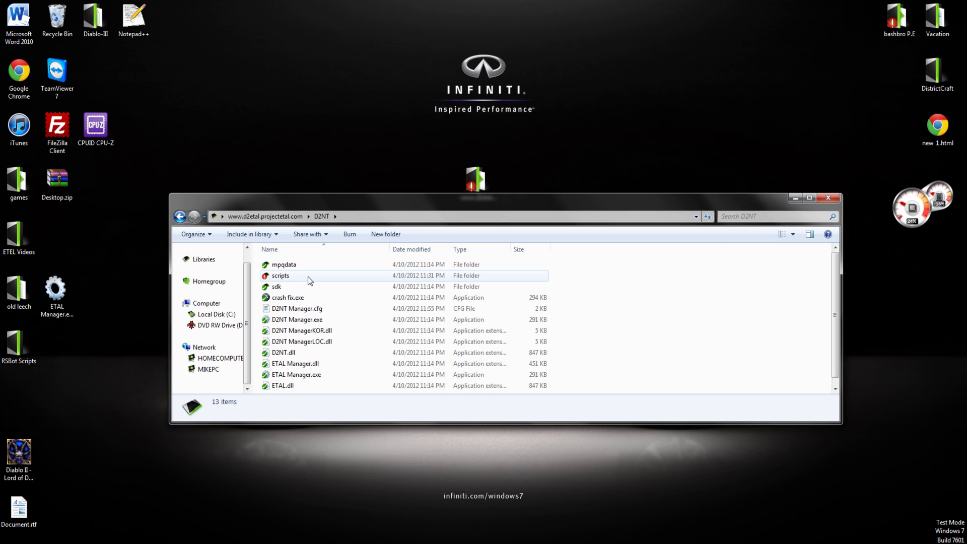
pyautogui.doubleClick(308, 276)
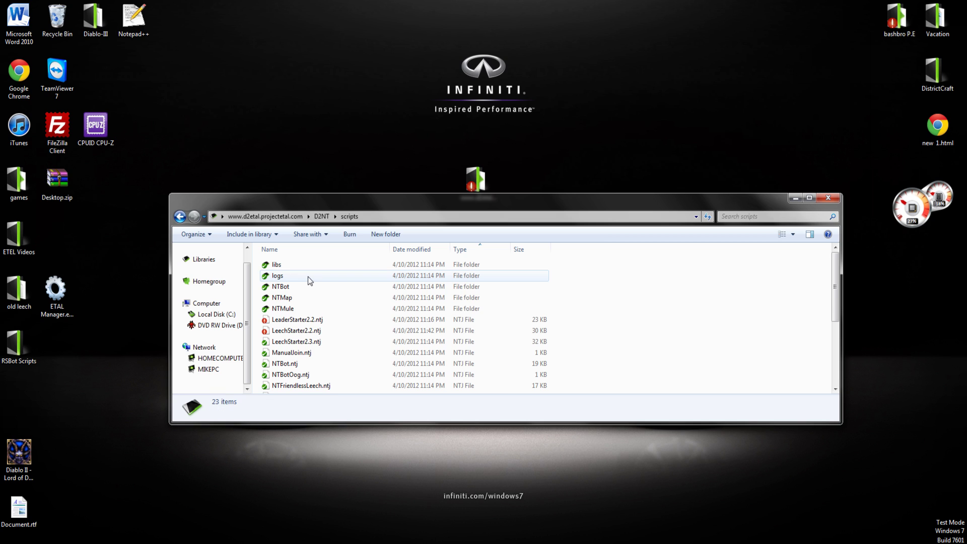
pyautogui.click(300, 320)
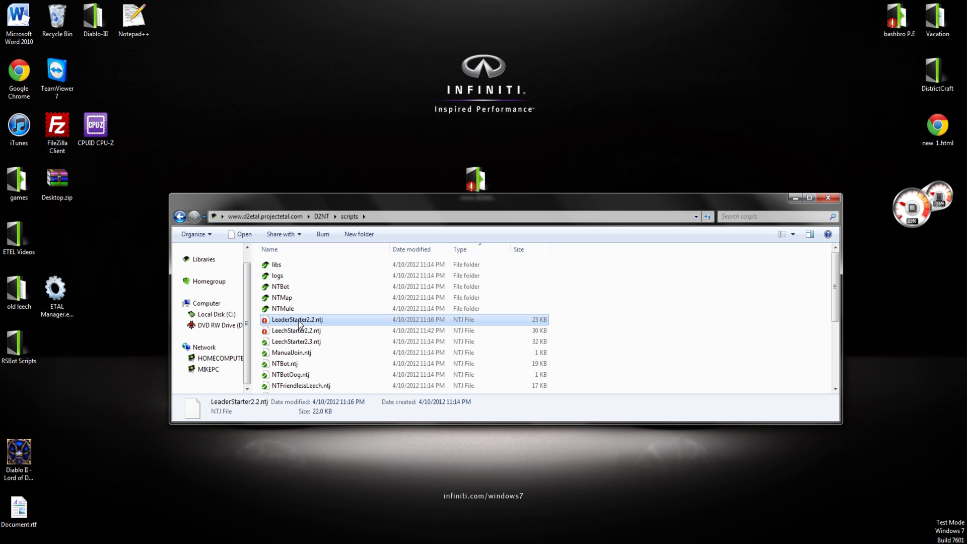
pyautogui.rightClick(299, 323)
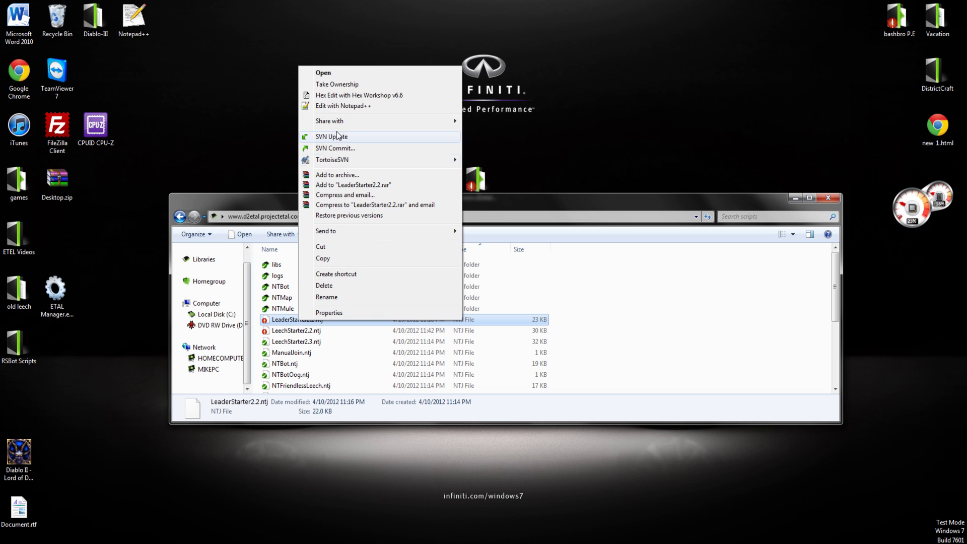
# Step: Open LeaderStarter2.2.ntj in Notepad++, check its 'doodoo' channel name on line 26, then close it
pyautogui.click(334, 107)
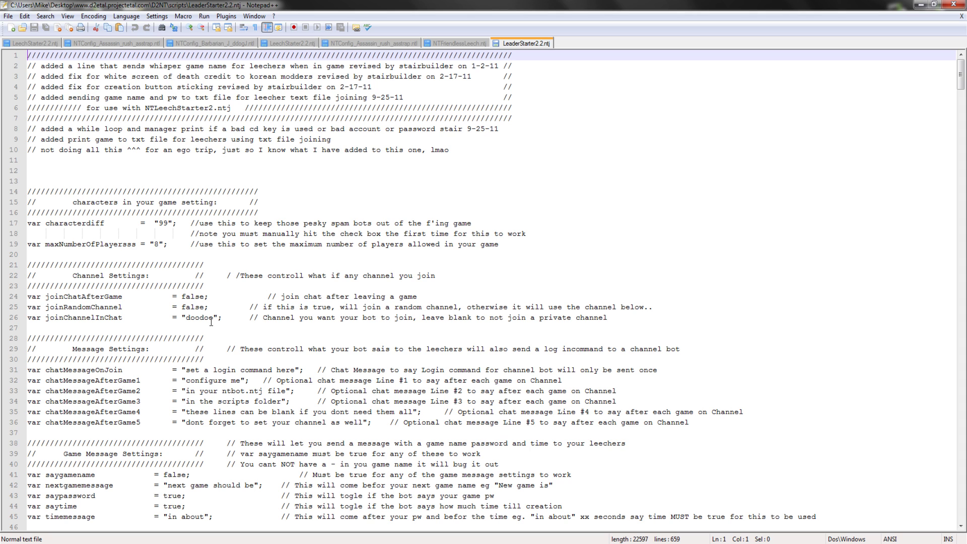
pyautogui.moveTo(213, 318); pyautogui.dragTo(187, 321)
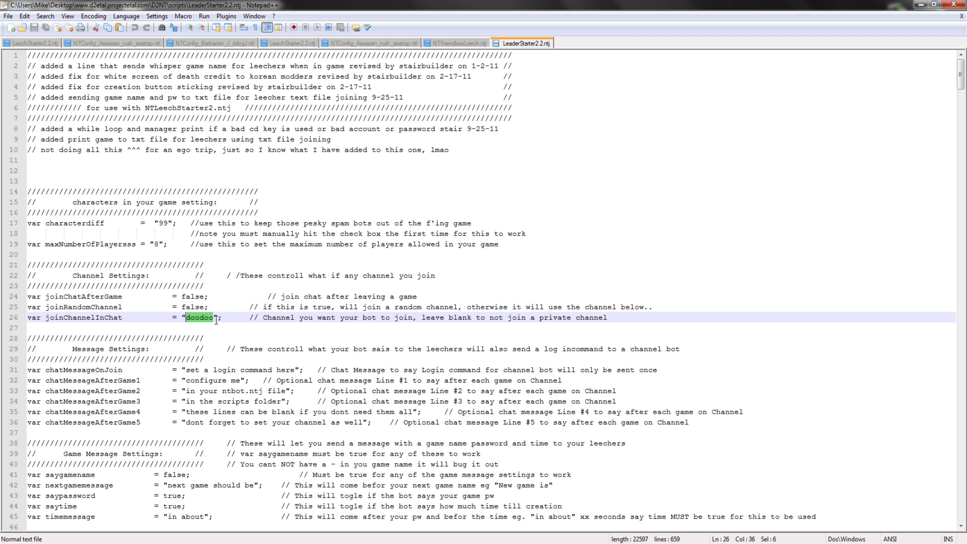
pyautogui.click(954, 5)
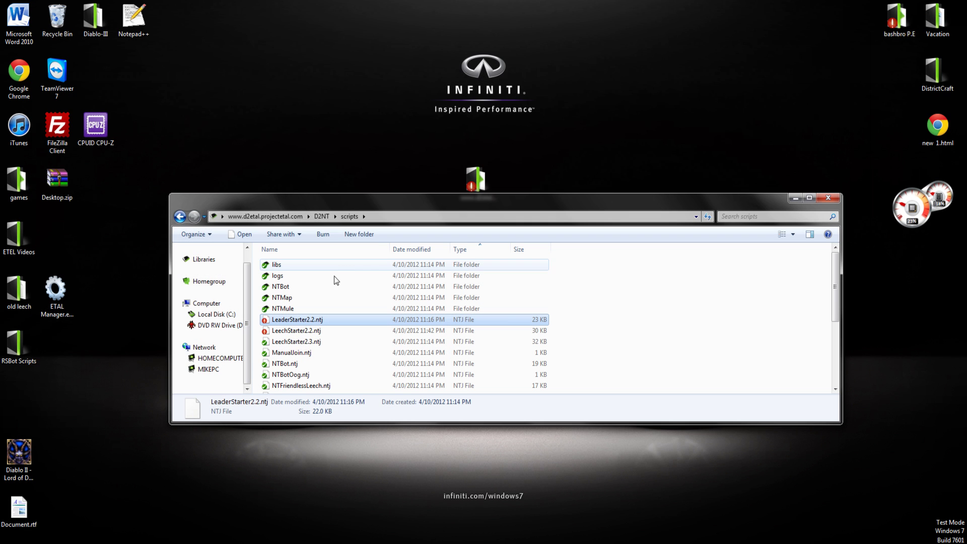
# Step: Open LeechStarter2.2.ntj with Edit with Notepad++
pyautogui.click(296, 331)
pyautogui.rightClick(296, 333)
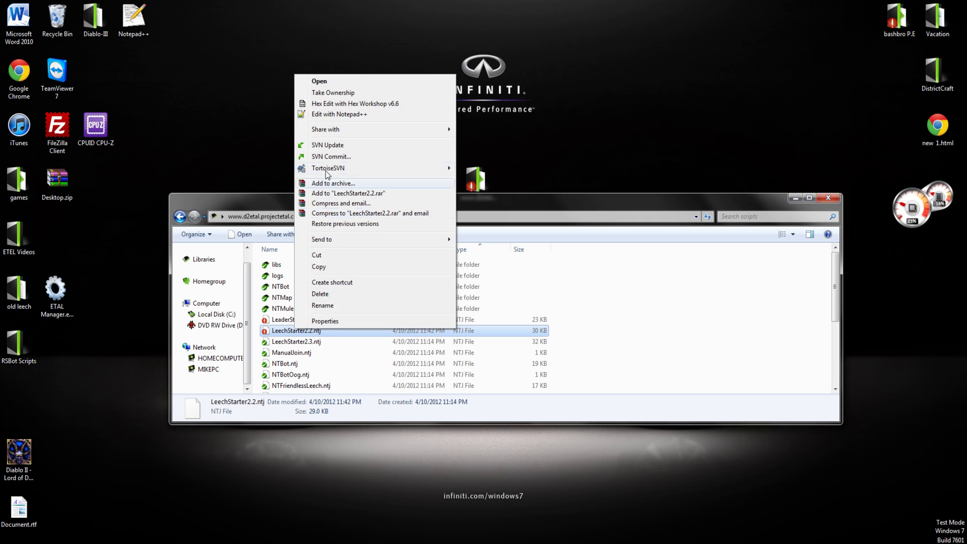
pyautogui.click(333, 115)
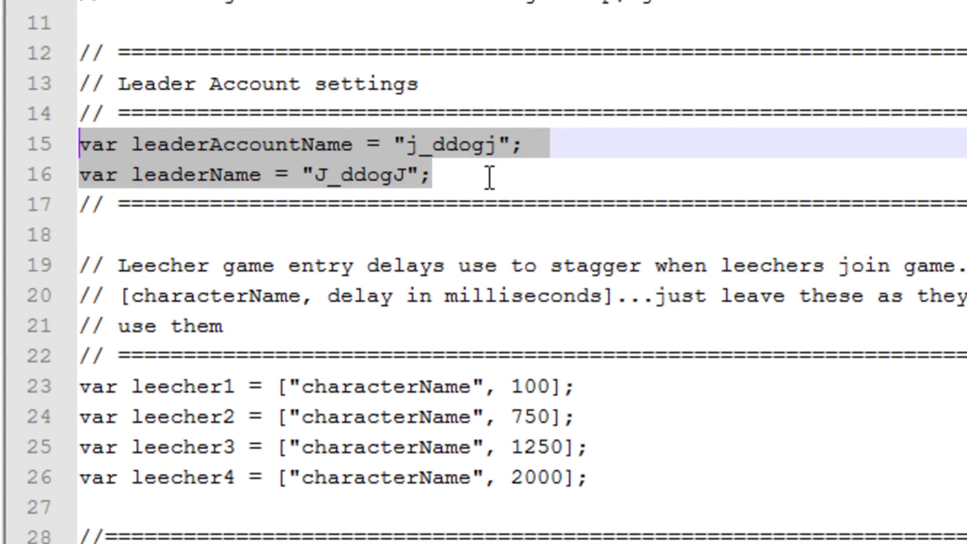
# Step: Review the leader account settings on lines 15–16, including the leader name value
pyautogui.click(170, 150)
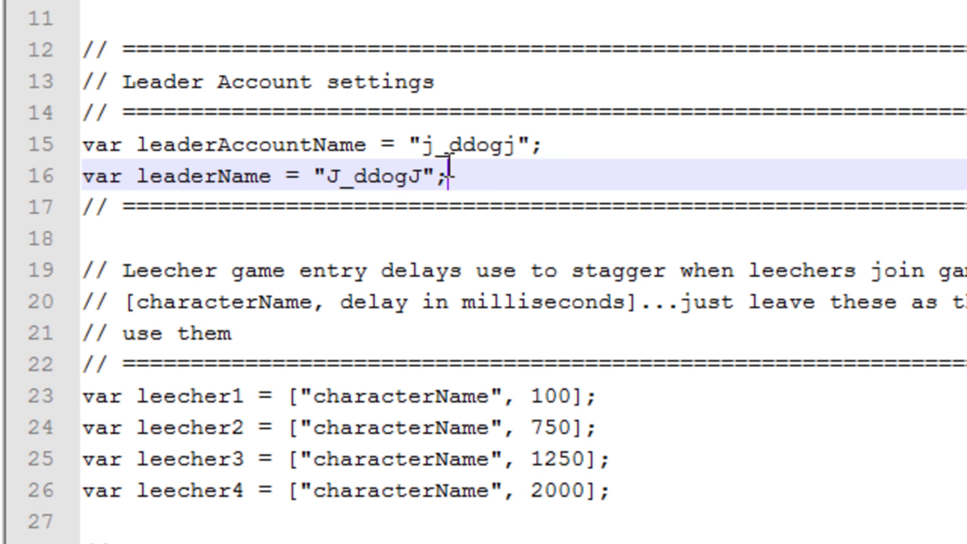
pyautogui.moveTo(448, 177); pyautogui.dragTo(76, 135)
pyautogui.click(230, 175)
pyautogui.moveTo(546, 138); pyautogui.dragTo(90, 143)
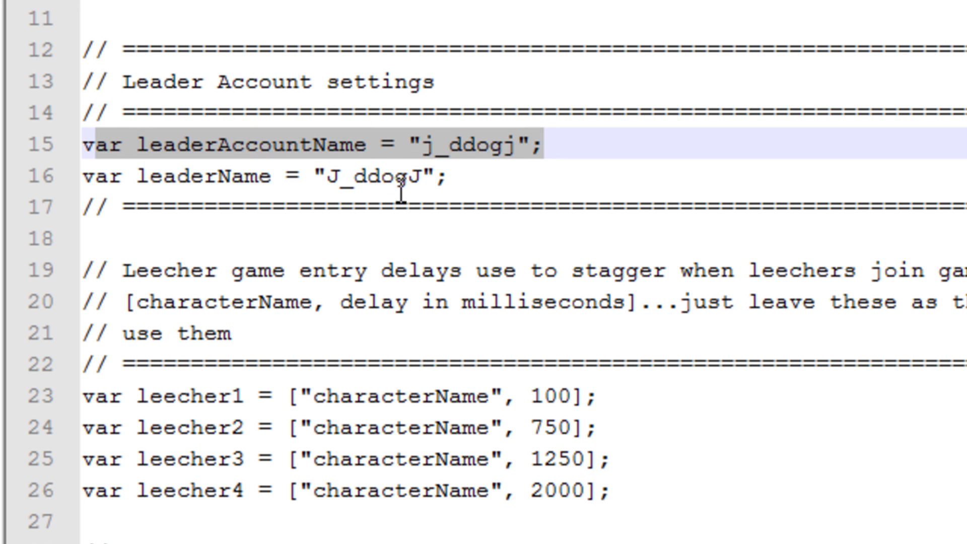
pyautogui.moveTo(474, 181); pyautogui.dragTo(76, 147)
pyautogui.click(274, 156)
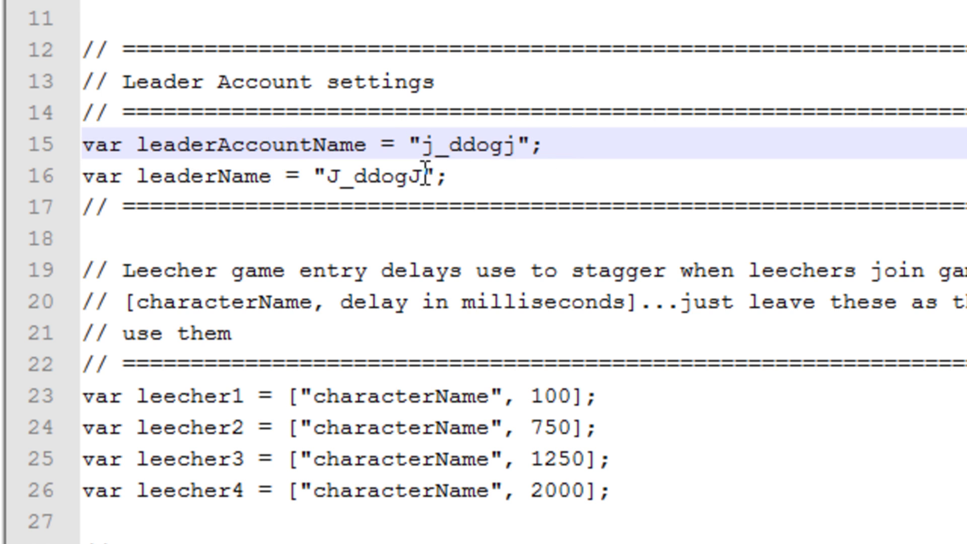
pyautogui.moveTo(425, 175); pyautogui.dragTo(321, 179)
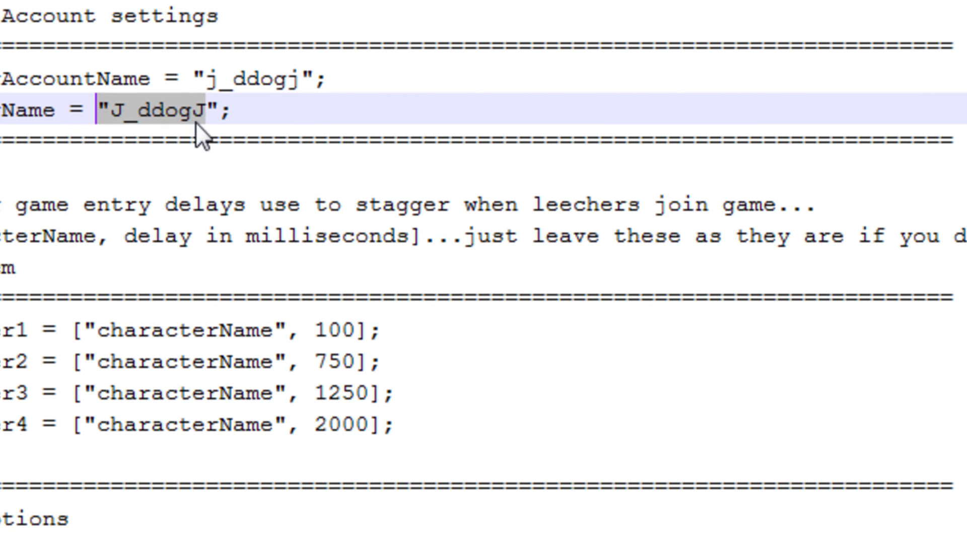
pyautogui.click(416, 177)
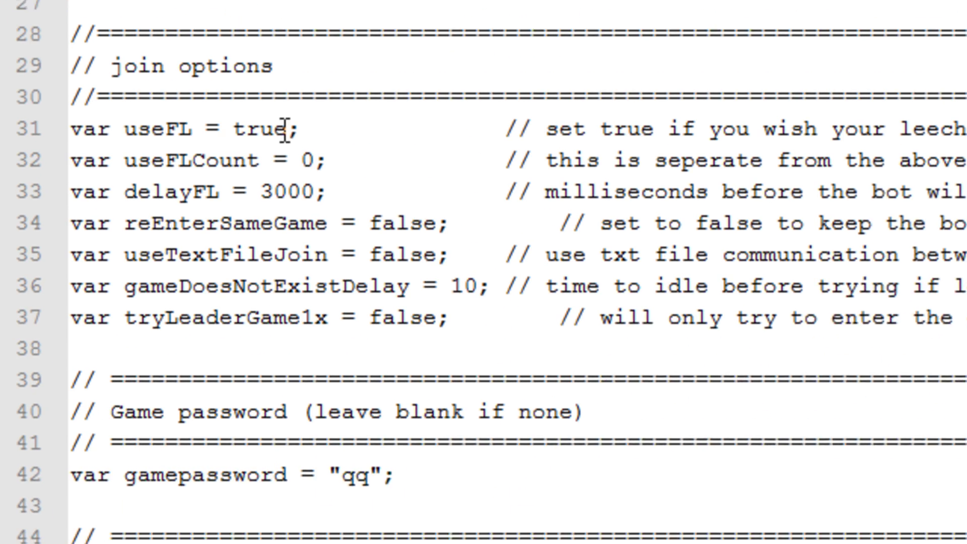
# Step: Review the useFL, useFLCount, reEnterSameGame and useTextFileJoin options and the game password lines 41–42
pyautogui.click(286, 129)
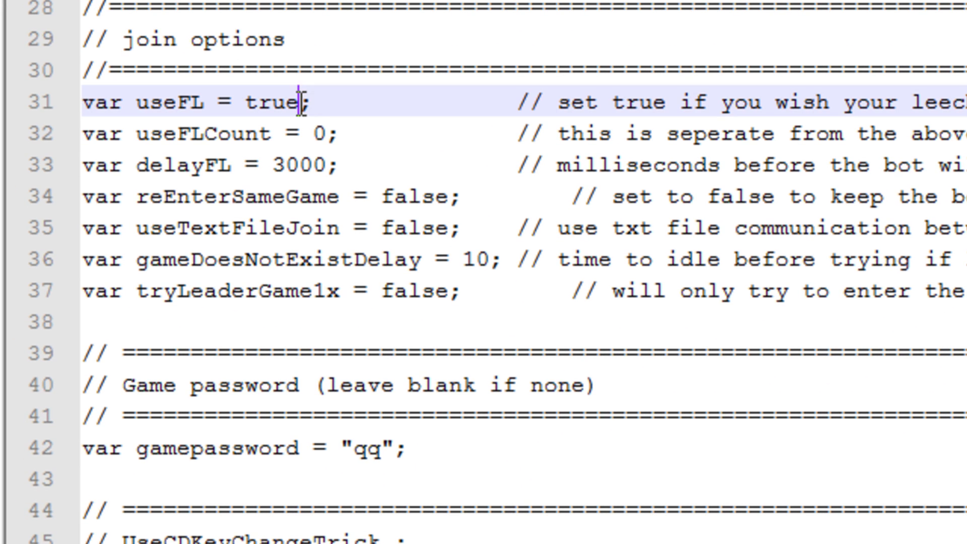
pyautogui.moveTo(301, 130); pyautogui.dragTo(230, 133)
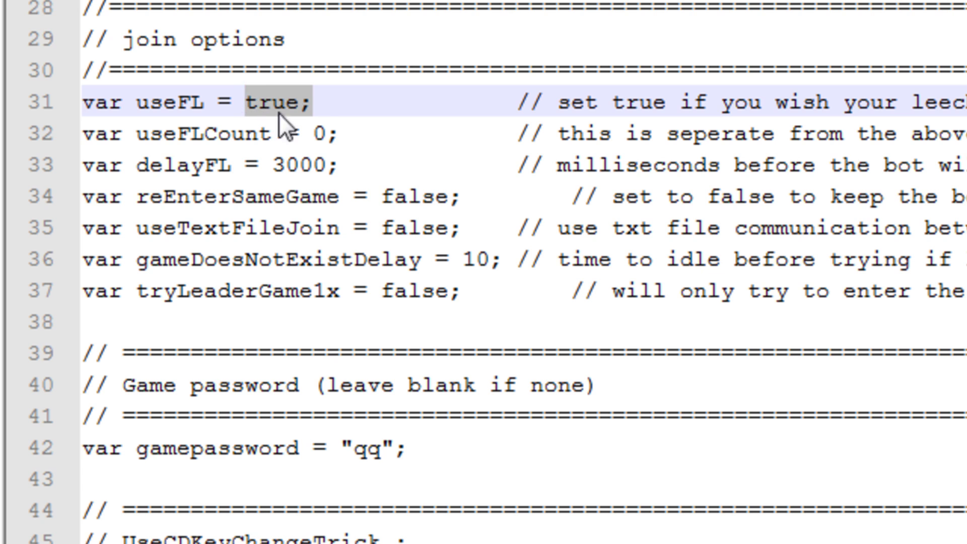
pyautogui.moveTo(356, 130); pyautogui.dragTo(87, 143)
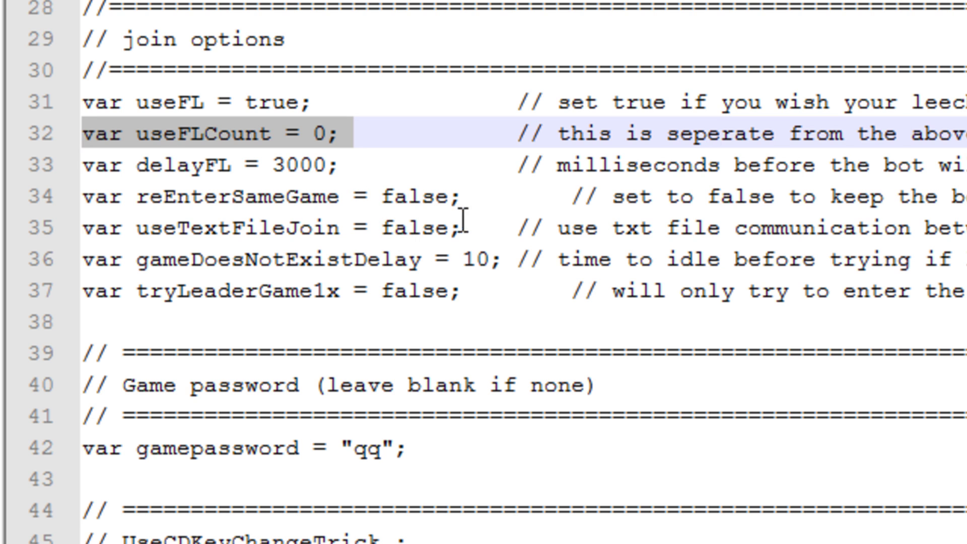
pyautogui.moveTo(469, 223); pyautogui.dragTo(83, 191)
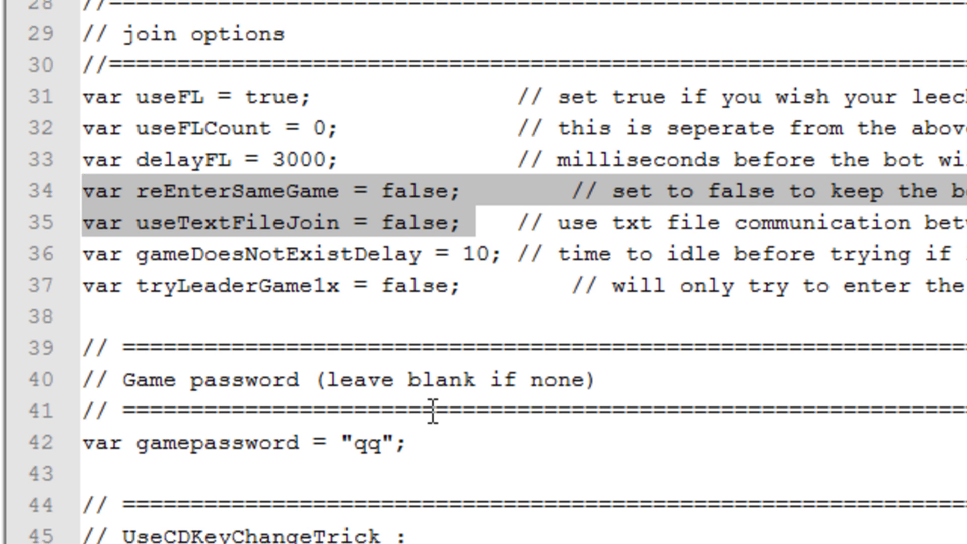
pyautogui.scroll(-3, 401, 279)
pyautogui.click(382, 178)
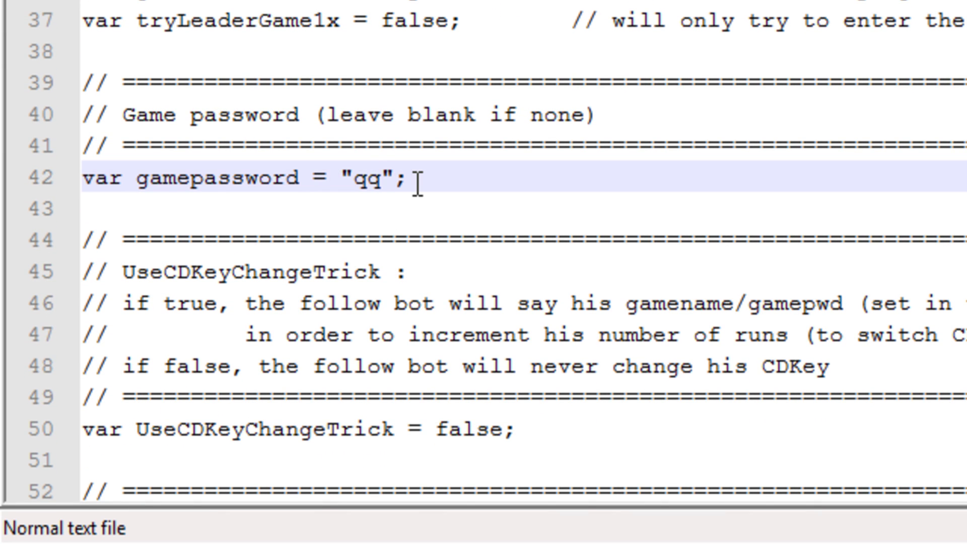
pyautogui.moveTo(466, 173); pyautogui.dragTo(71, 151)
pyautogui.click(278, 161)
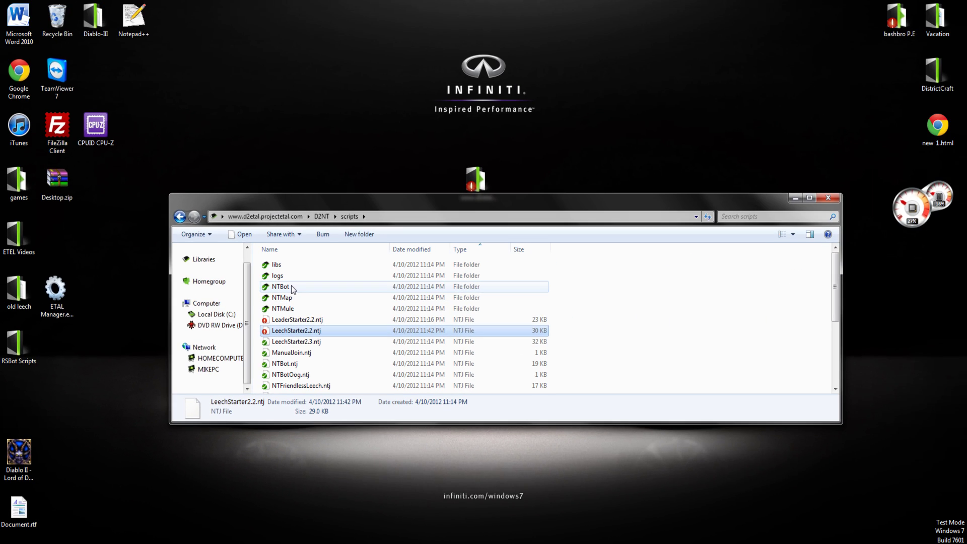
# Step: Open NTConfig_Assassin_rush_asstrap.ntl from NTBot > char_configs in Notepad++
pyautogui.doubleClick(291, 286)
pyautogui.doubleClick(290, 276)
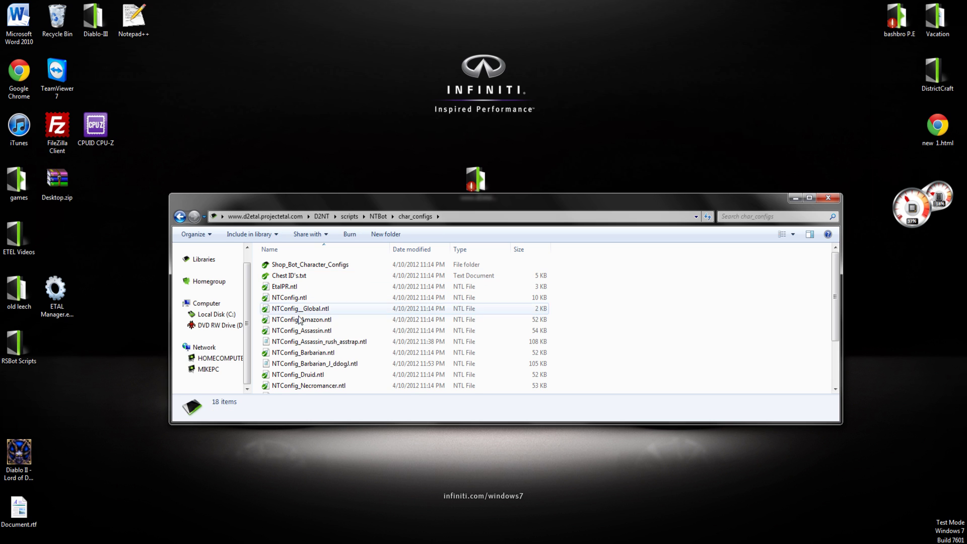
pyautogui.click(301, 340)
pyautogui.rightClick(301, 341)
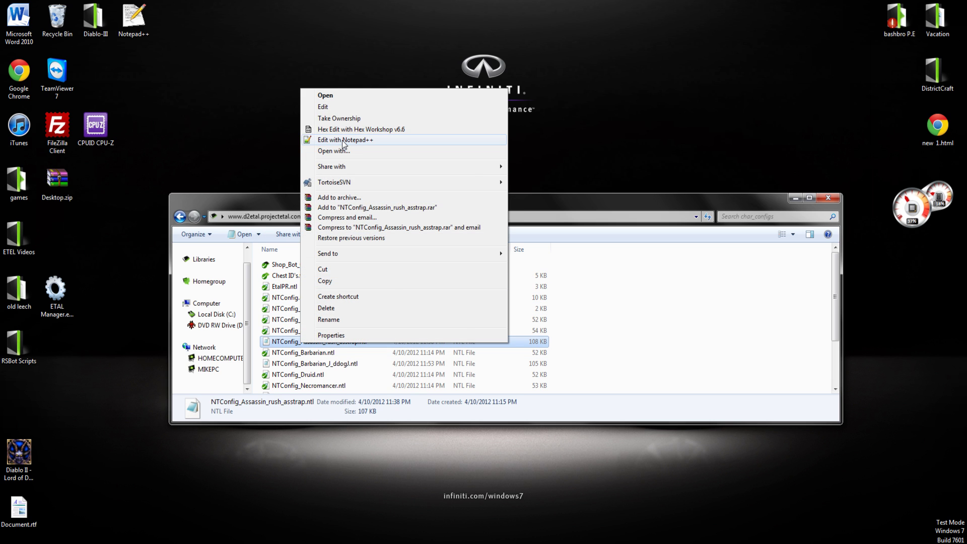
pyautogui.click(342, 141)
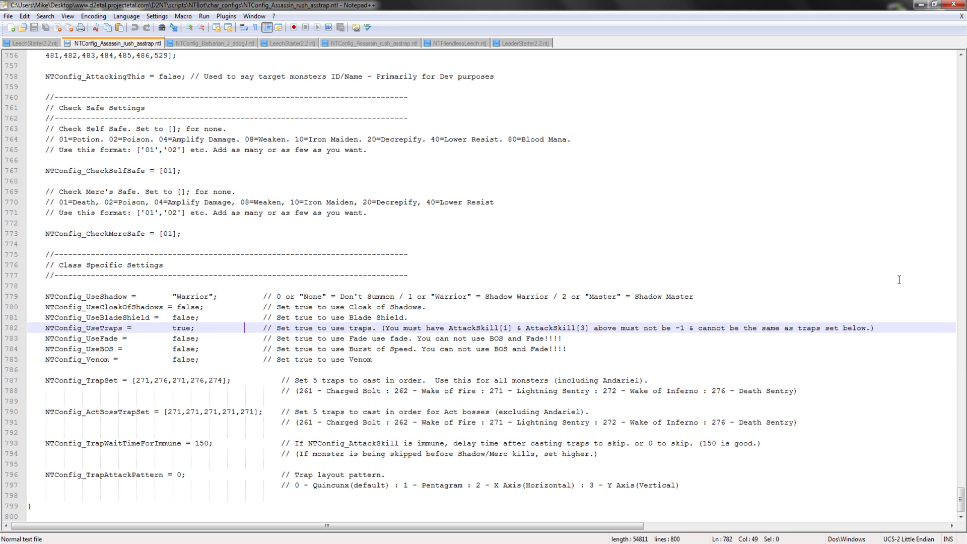
# Step: Close all tabs except the Barbarian config, exit Notepad++, and reopen the Assassin config
pyautogui.rightClick(136, 43)
pyautogui.click(146, 48)
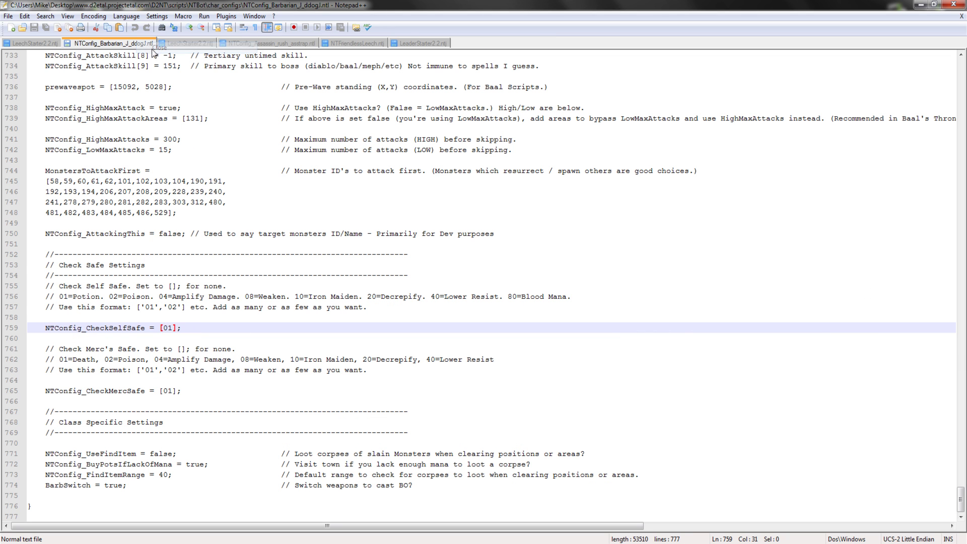
pyautogui.rightClick(128, 45)
pyautogui.click(156, 63)
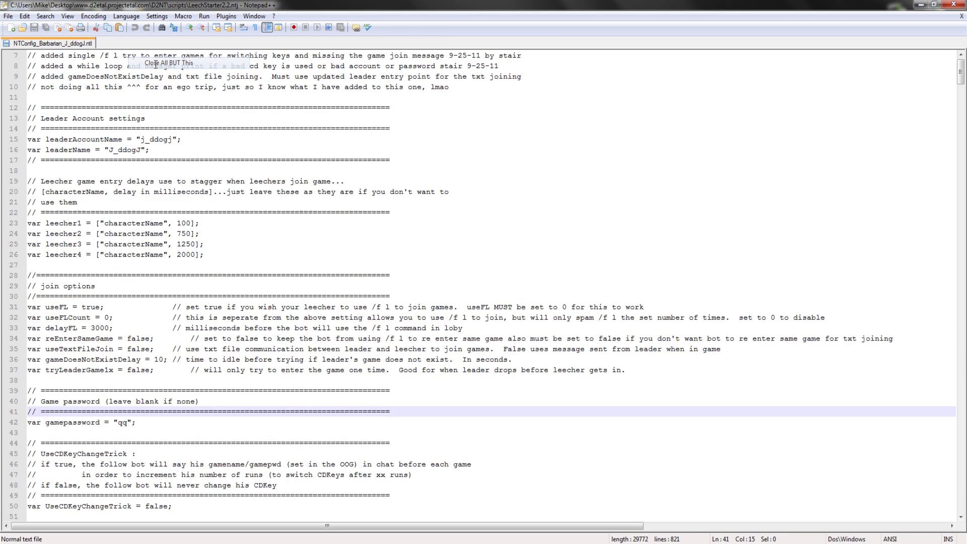
pyautogui.click(953, 4)
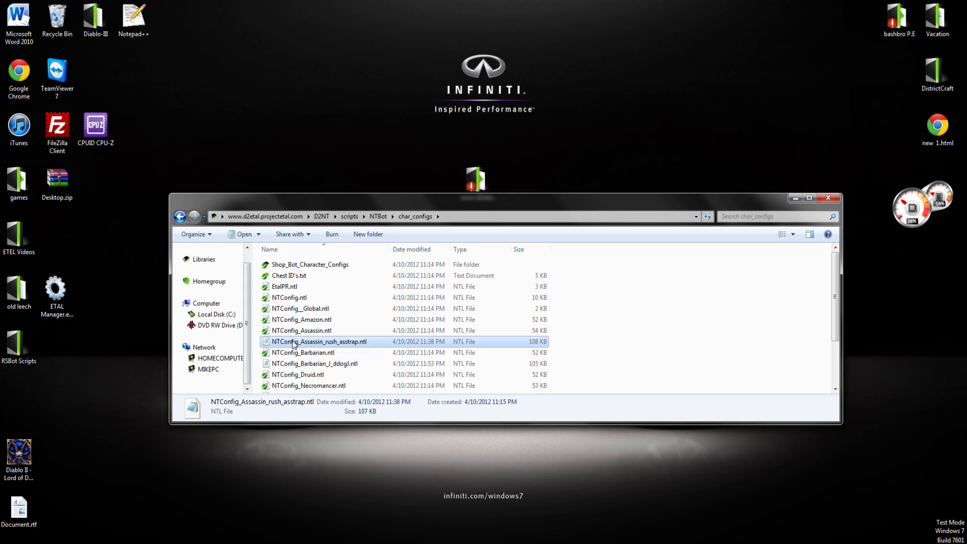
pyautogui.rightClick(291, 343)
pyautogui.click(332, 137)
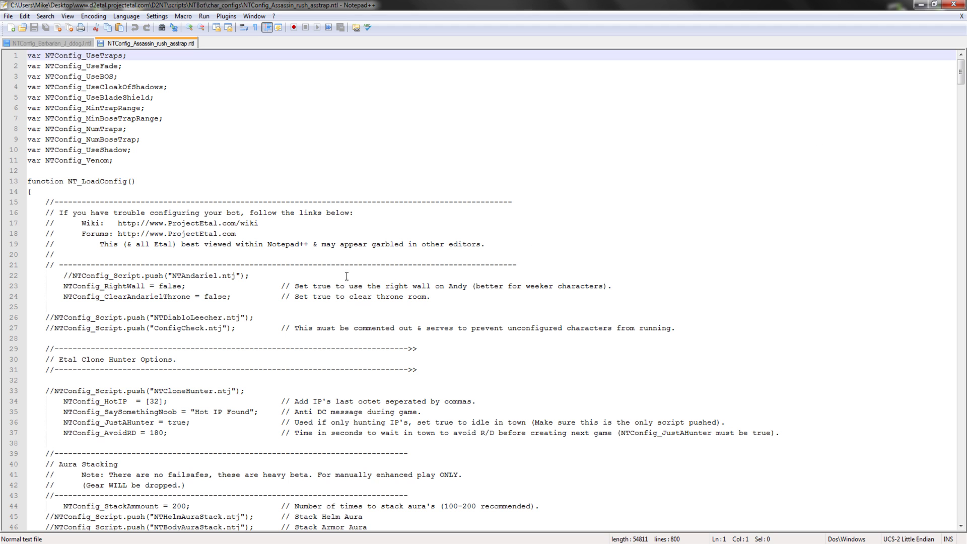
# Step: Review the Assassin config's leech settings: leader name, PartyOnlyLeader true and LeechBo
pyautogui.click(209, 300)
pyautogui.scroll(-2, 203, 297)
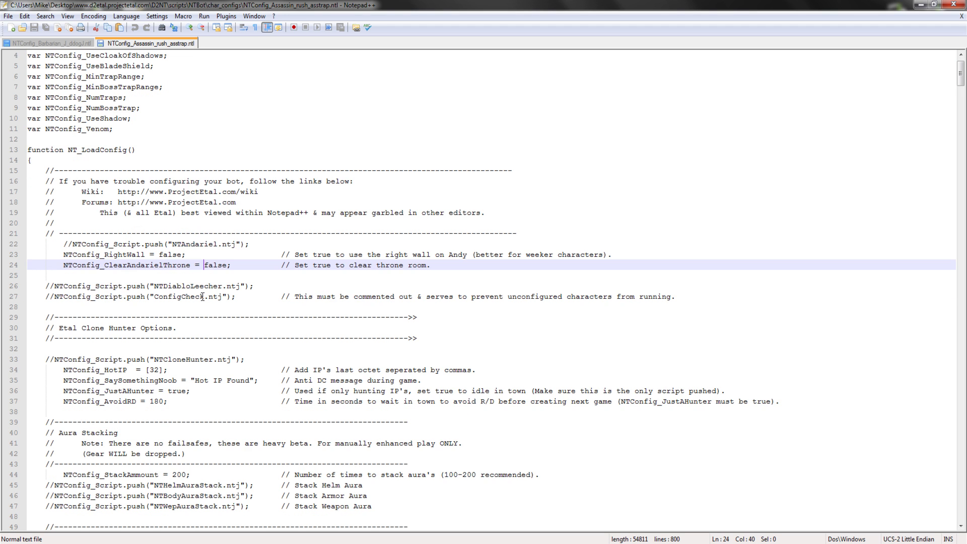
pyautogui.scroll(-3, 202, 297)
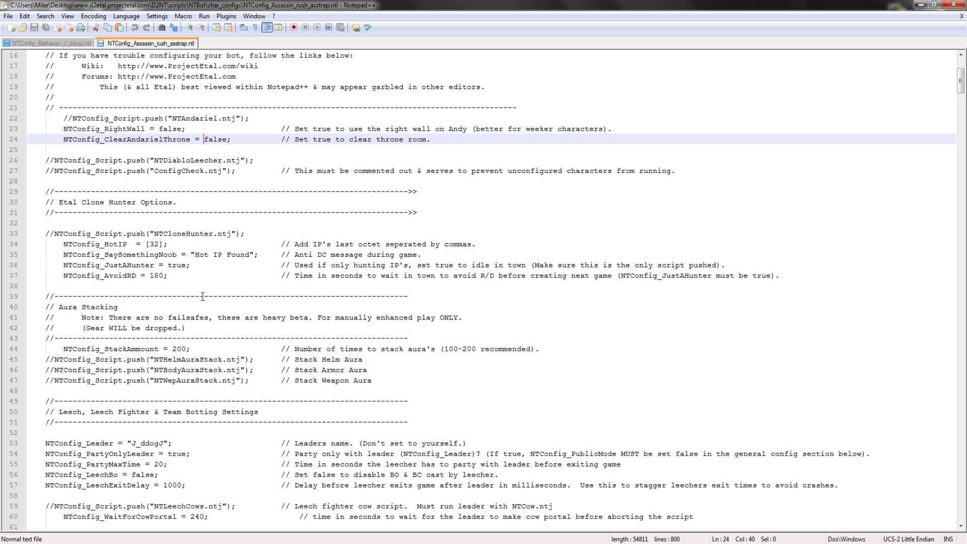
pyautogui.scroll(-1, 203, 297)
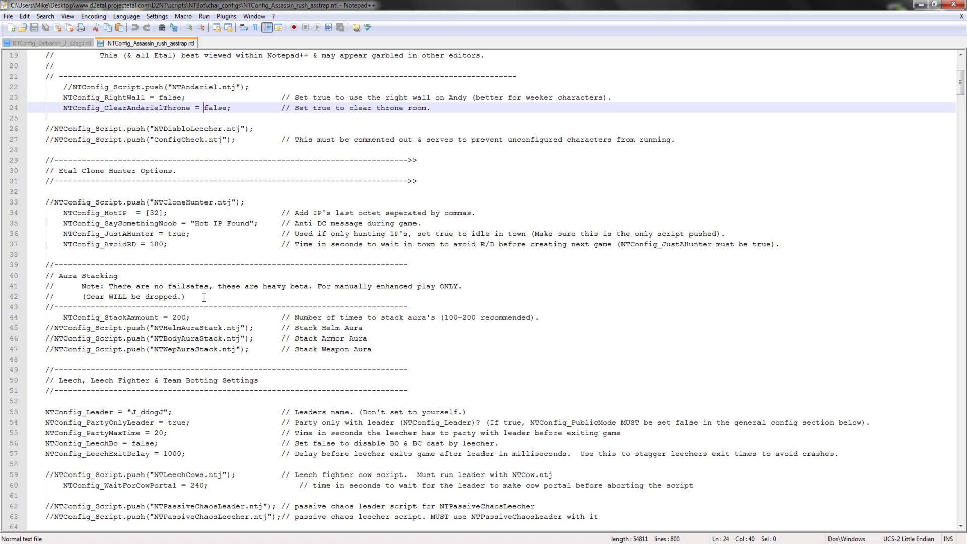
pyautogui.scroll(-3, 204, 297)
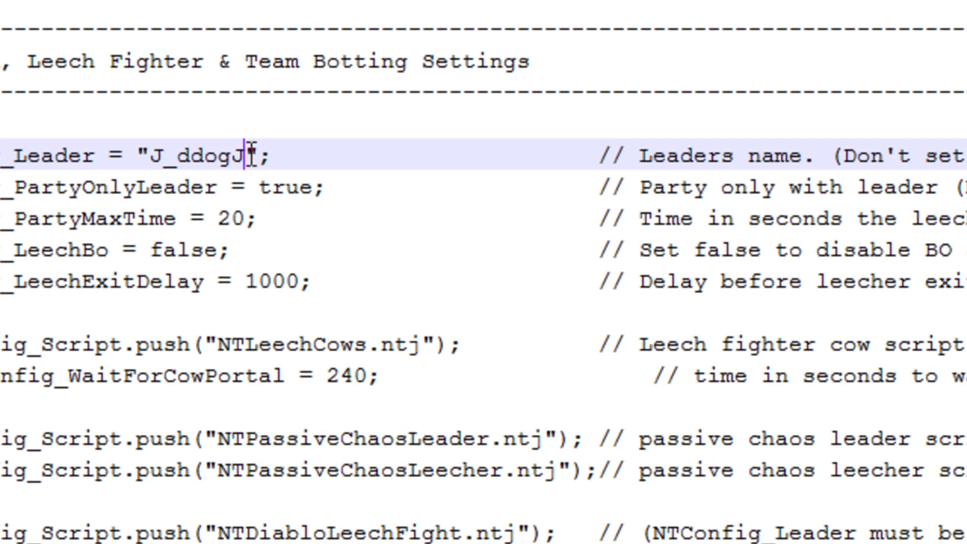
pyautogui.moveTo(162, 318); pyautogui.dragTo(148, 318)
pyautogui.moveTo(201, 157); pyautogui.dragTo(151, 151)
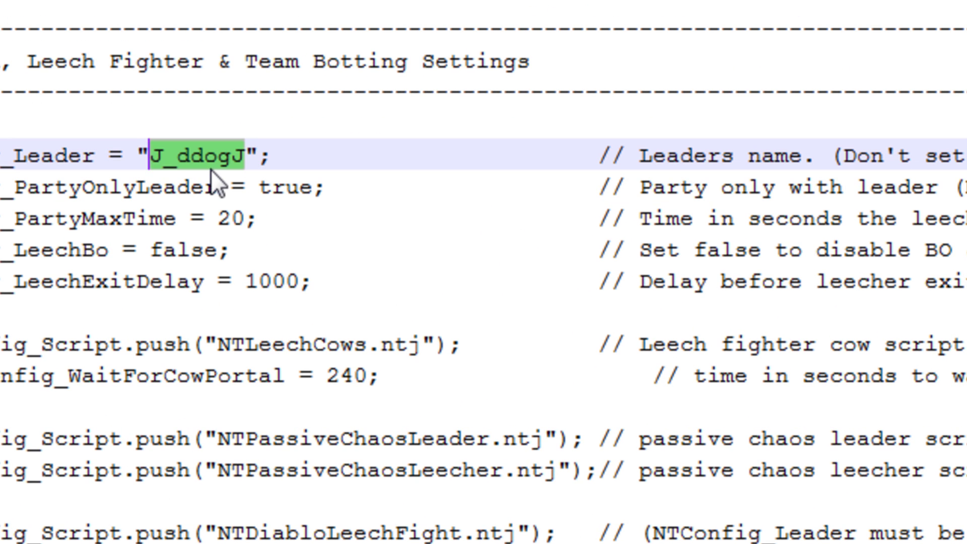
pyautogui.click(244, 155)
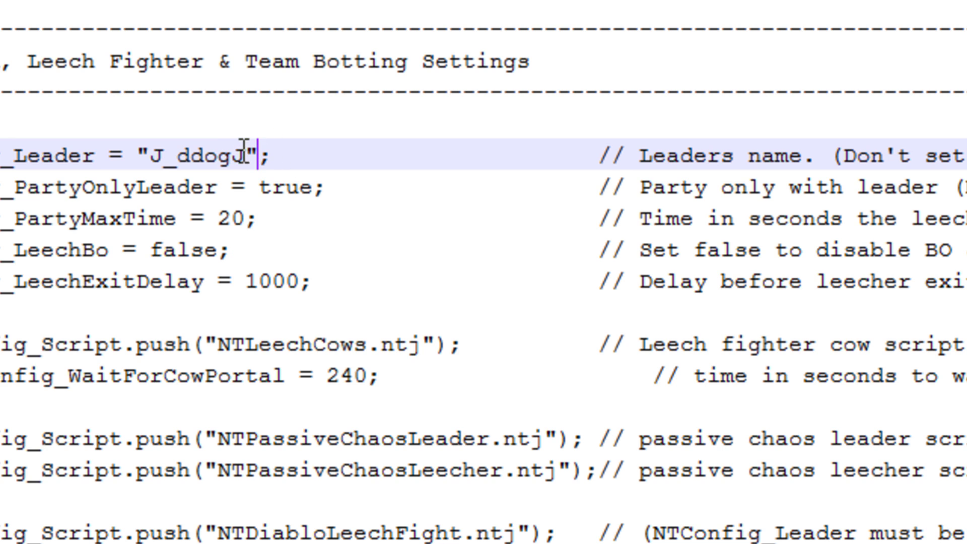
pyautogui.moveTo(245, 155); pyautogui.dragTo(151, 155)
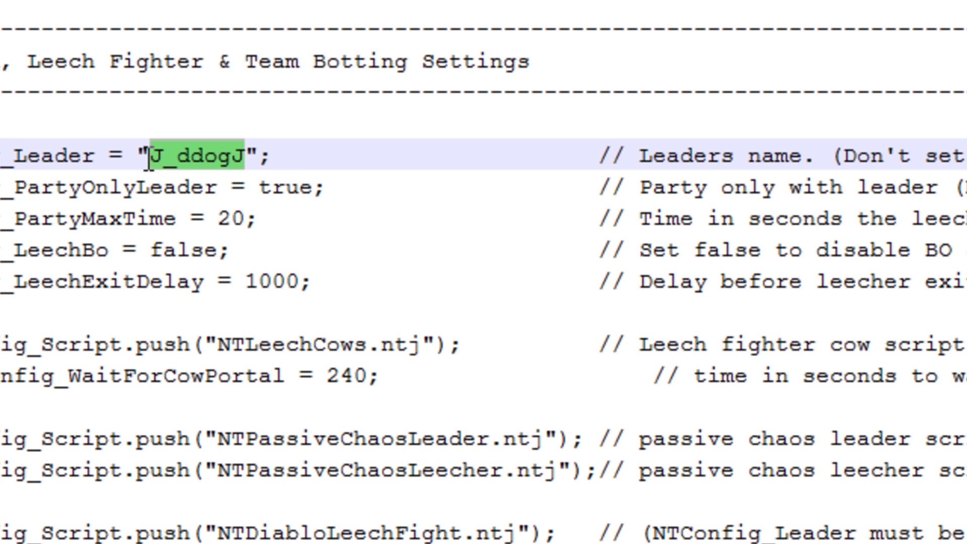
pyautogui.click(313, 189)
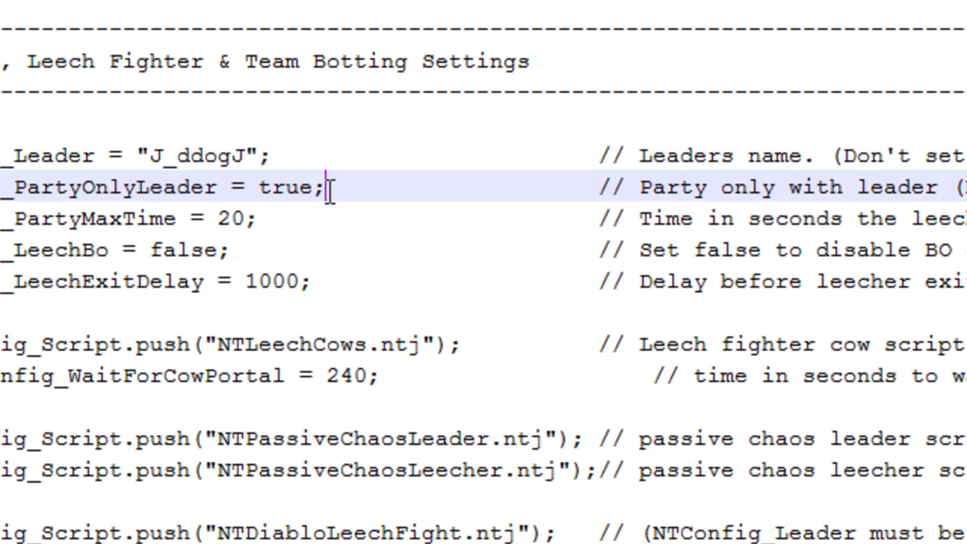
pyautogui.moveTo(328, 188); pyautogui.dragTo(213, 195)
pyautogui.click(239, 249)
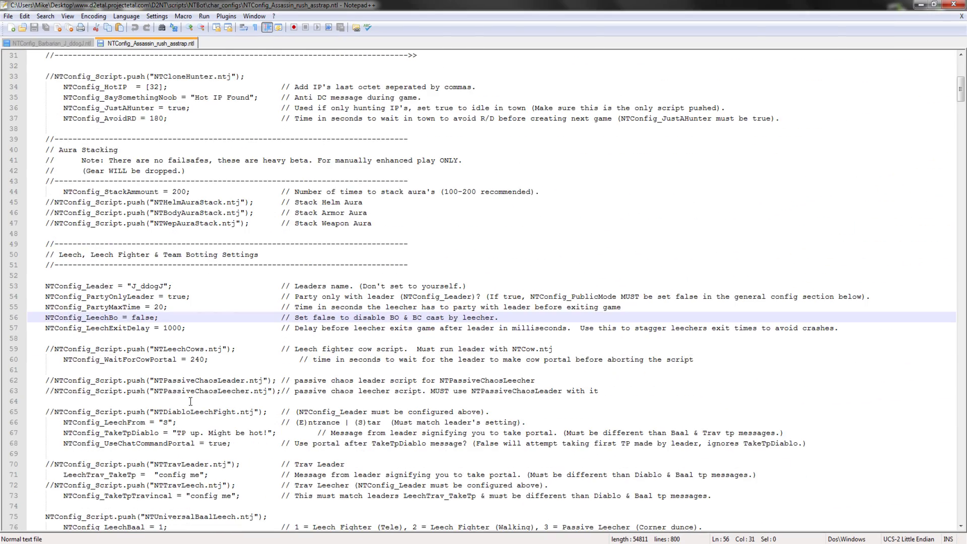
# Step: Change the NTConfig_TakeTpBaal message on line 77 from 'tutorial' to 'boob'
pyautogui.scroll(-2, 177, 389)
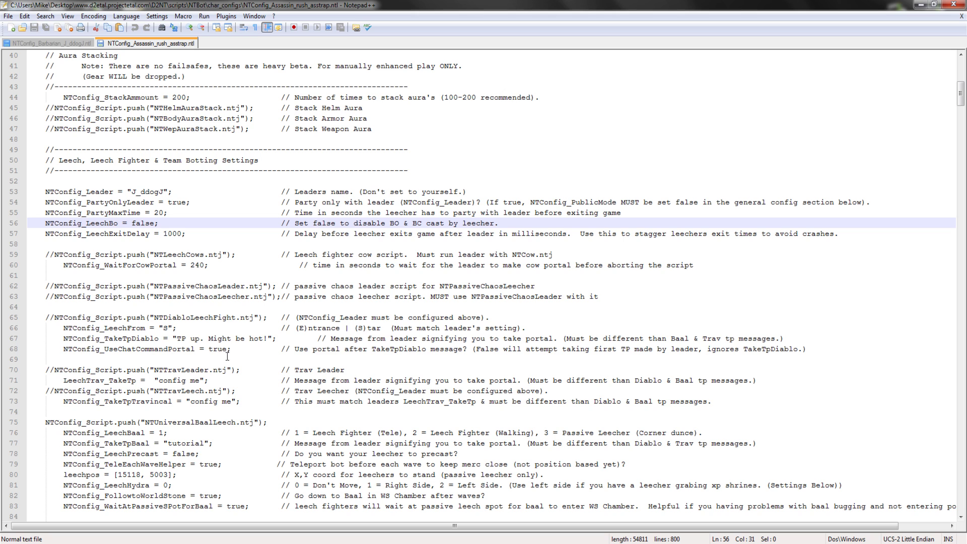
pyautogui.moveTo(245, 350); pyautogui.dragTo(33, 313)
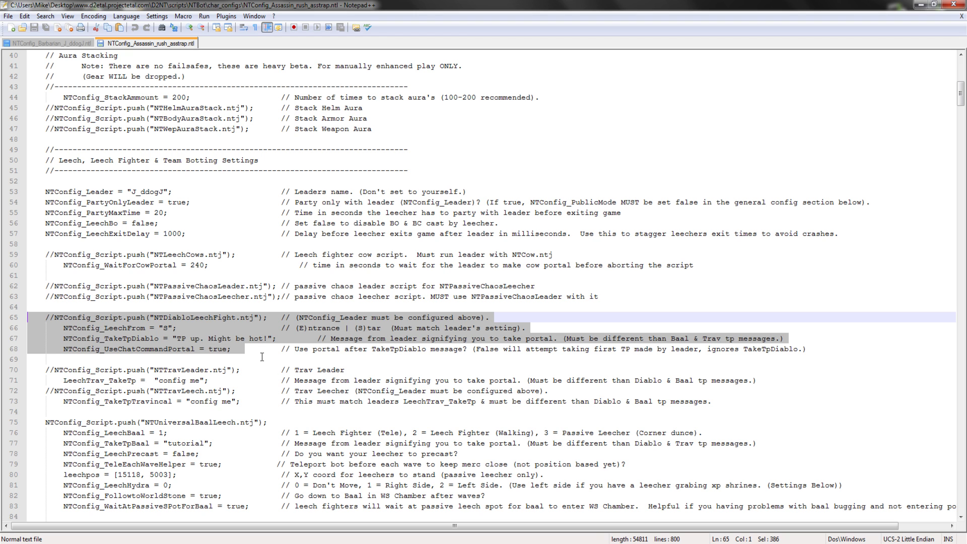
pyautogui.scroll(-3, 262, 356)
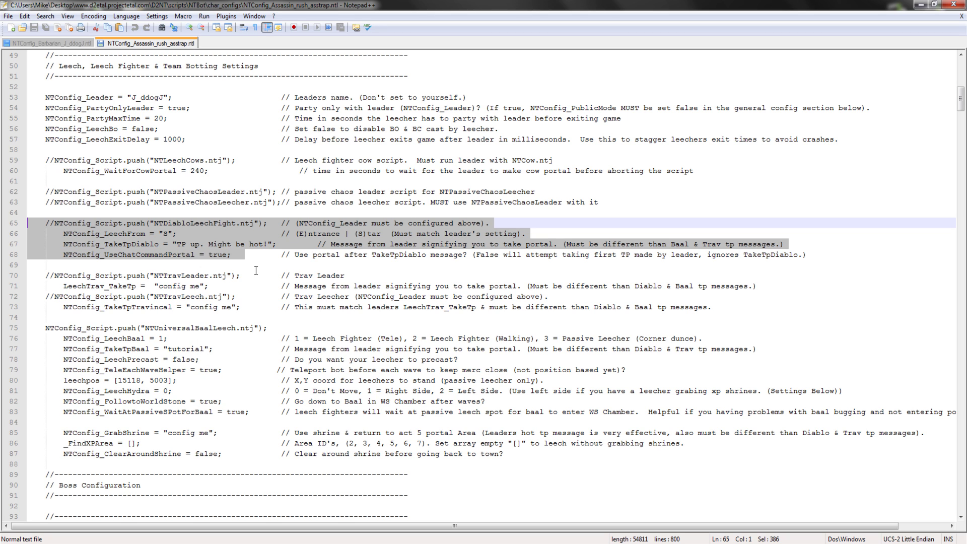
pyautogui.click(204, 349)
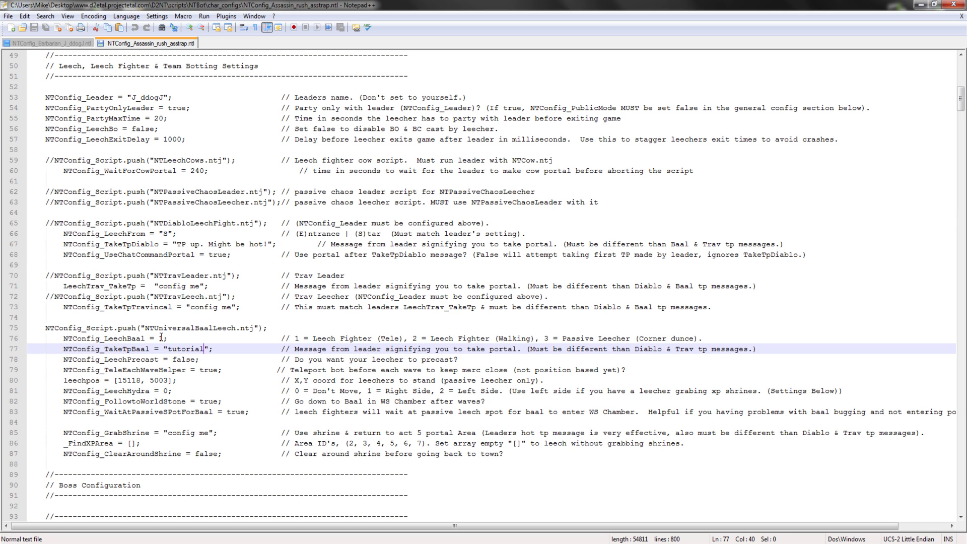
pyautogui.click(161, 338)
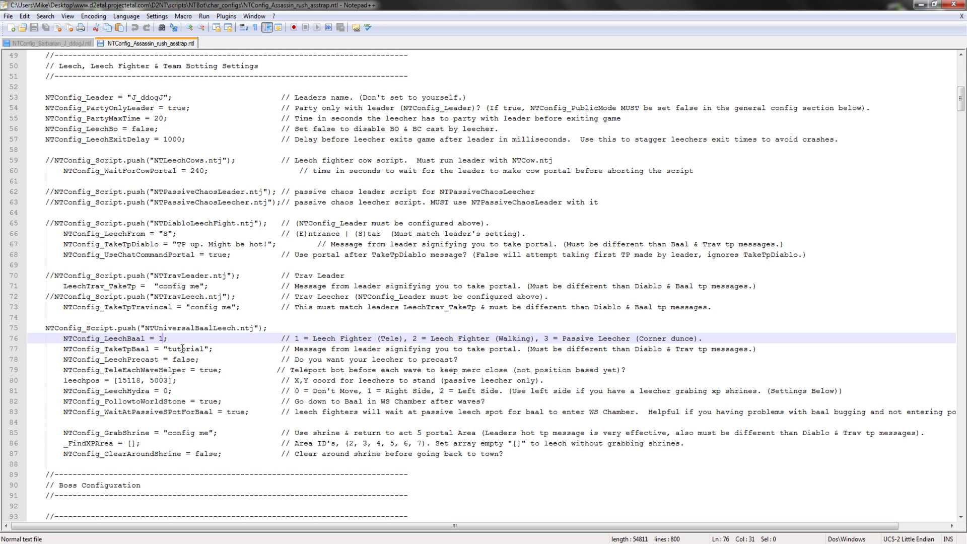
pyautogui.moveTo(203, 350); pyautogui.dragTo(168, 351)
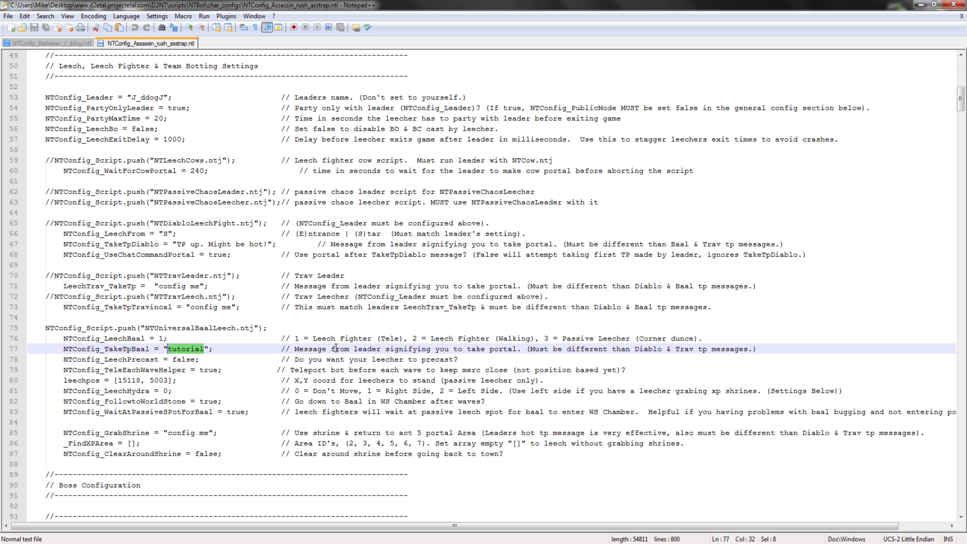
pyautogui.press('BackSpace')
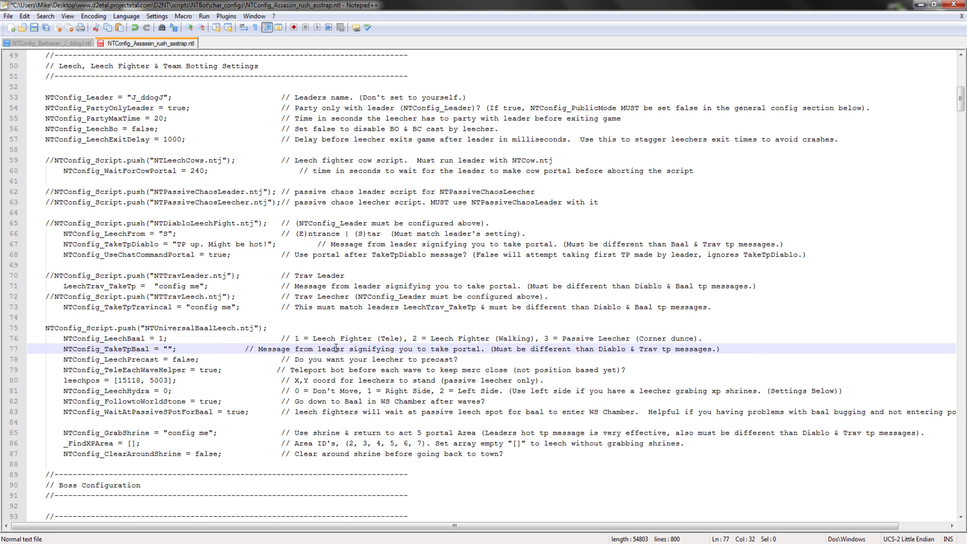
pyautogui.write('boob')
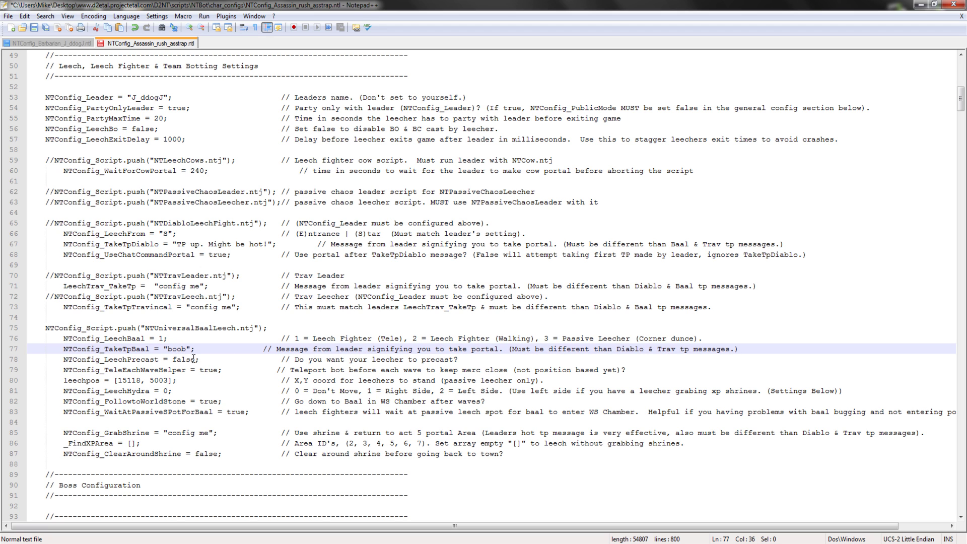
# Step: Scroll through the Assassin config and save it with Ctrl+S
pyautogui.scroll(-4, 217, 386)
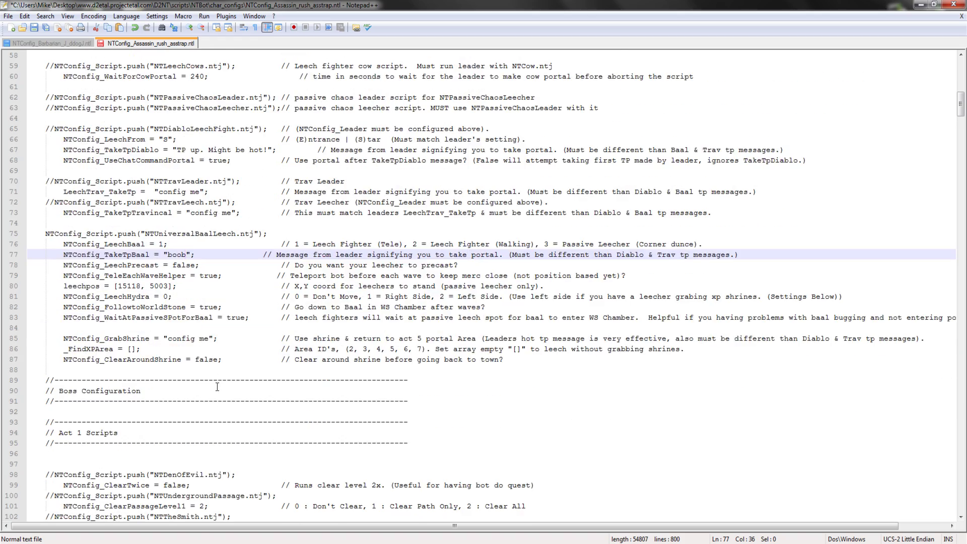
pyautogui.scroll(-5, 217, 386)
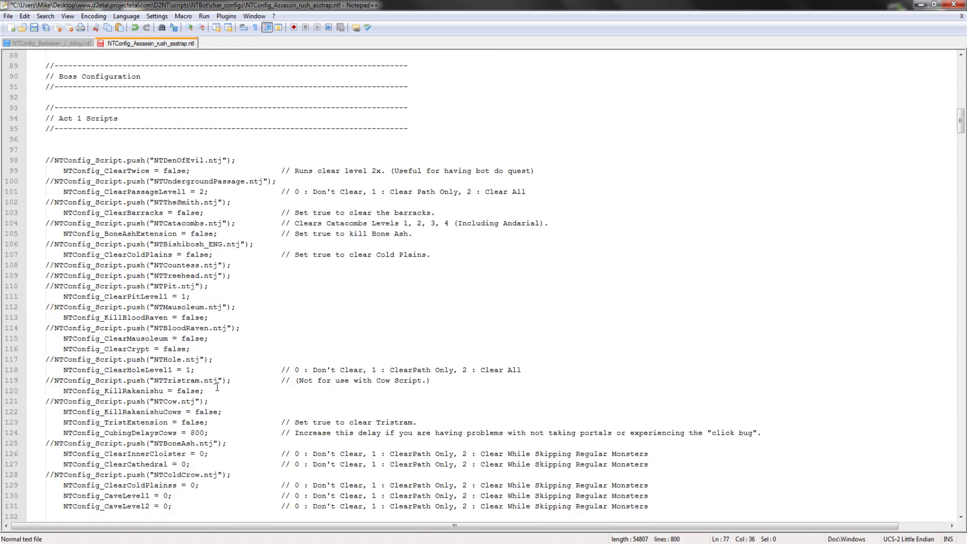
pyautogui.scroll(-6, 217, 386)
pyautogui.moveTo(960, 143); pyautogui.dragTo(895, 481)
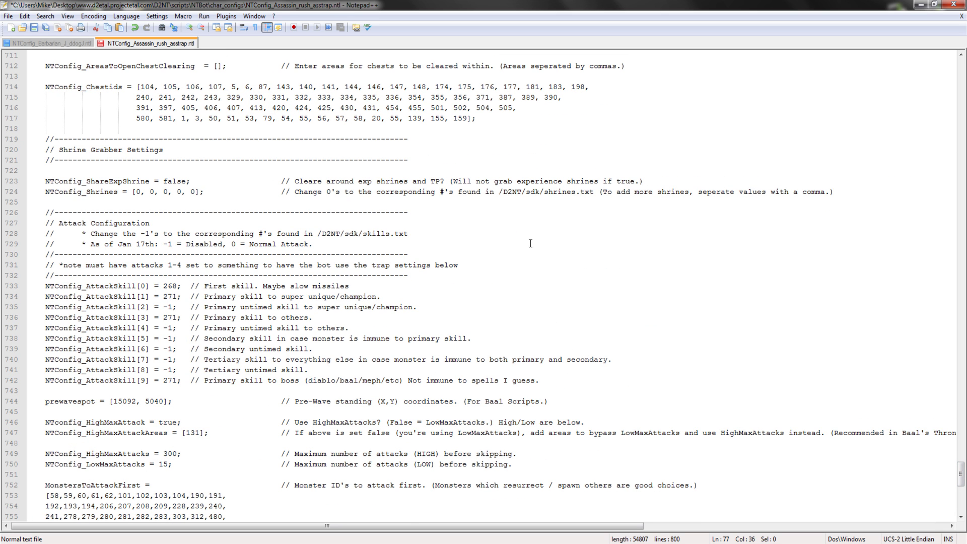
pyautogui.hotkey('ctrl', 's')
# Step: Close the Assassin config, leaving only NTConfig_Barbarian_J_ddog1.ntl open at its top
pyautogui.rightClick(180, 44)
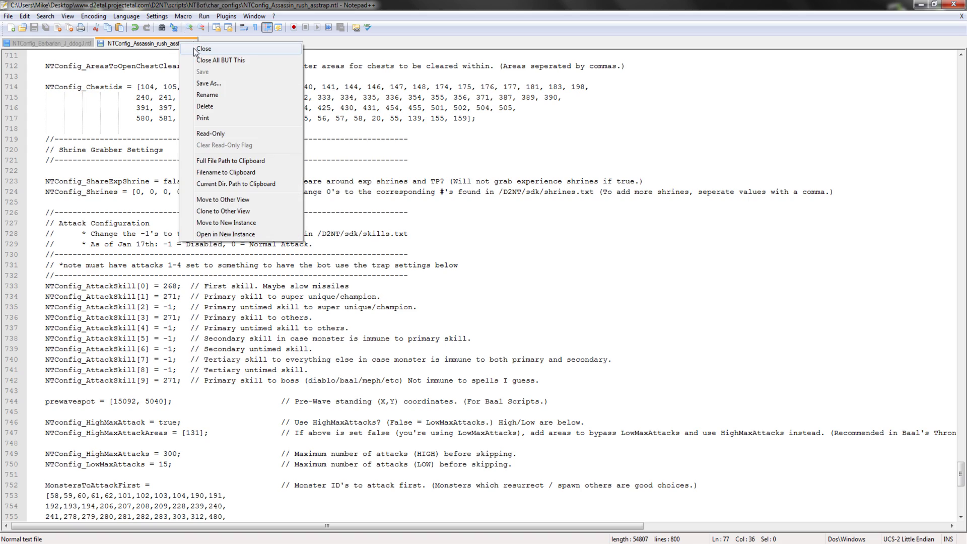
pyautogui.click(196, 50)
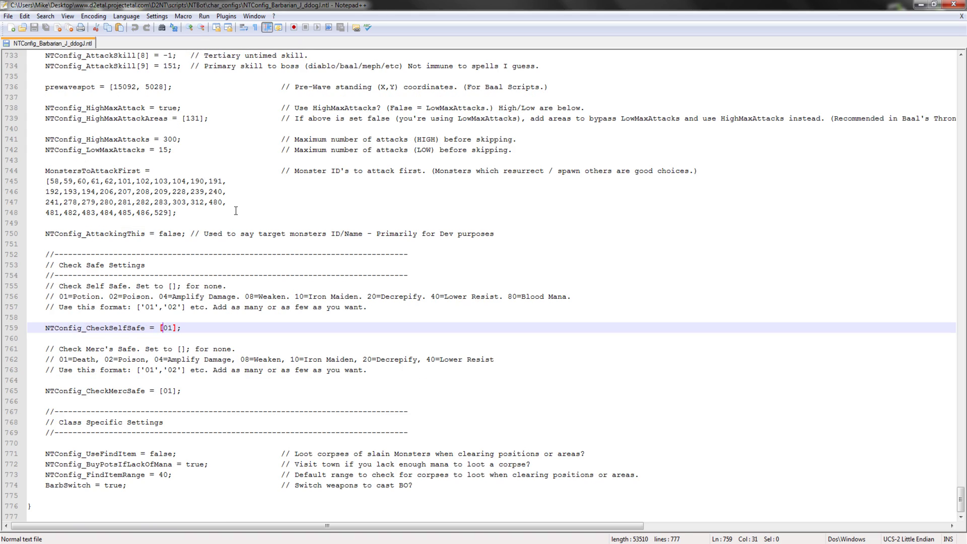
pyautogui.moveTo(960, 499); pyautogui.dragTo(946, 53)
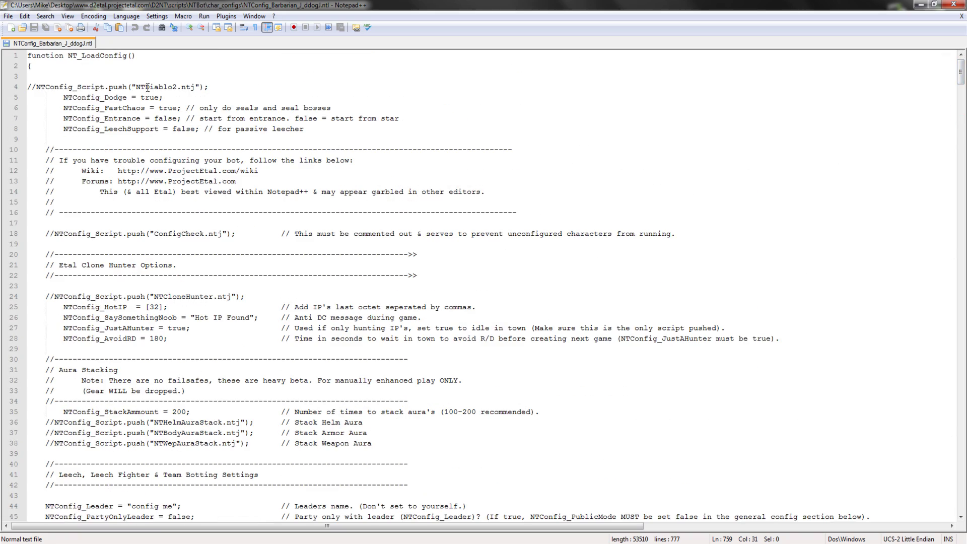
# Step: Scroll through the Barbarian config down to its Diablo and Act 5 script settings
pyautogui.scroll(-4, 156, 187)
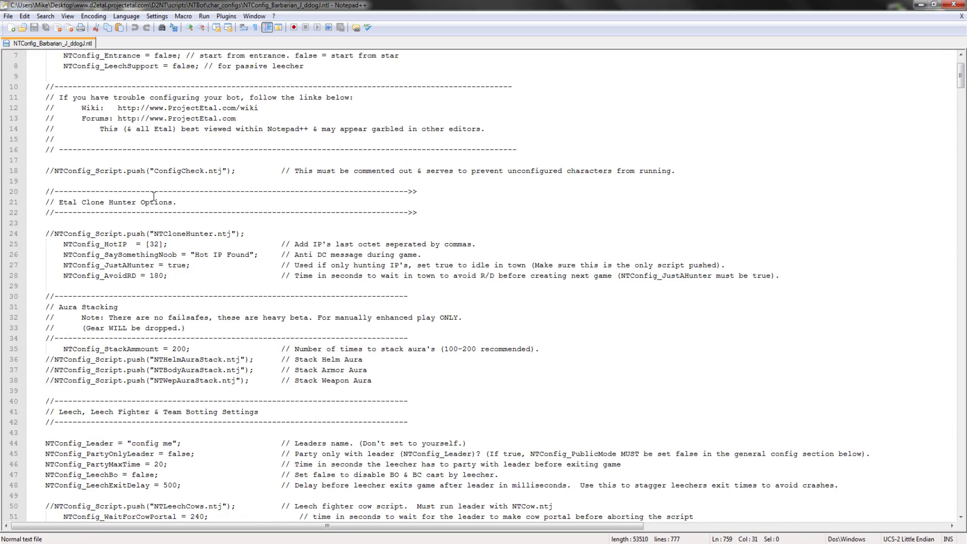
pyautogui.scroll(-4, 154, 197)
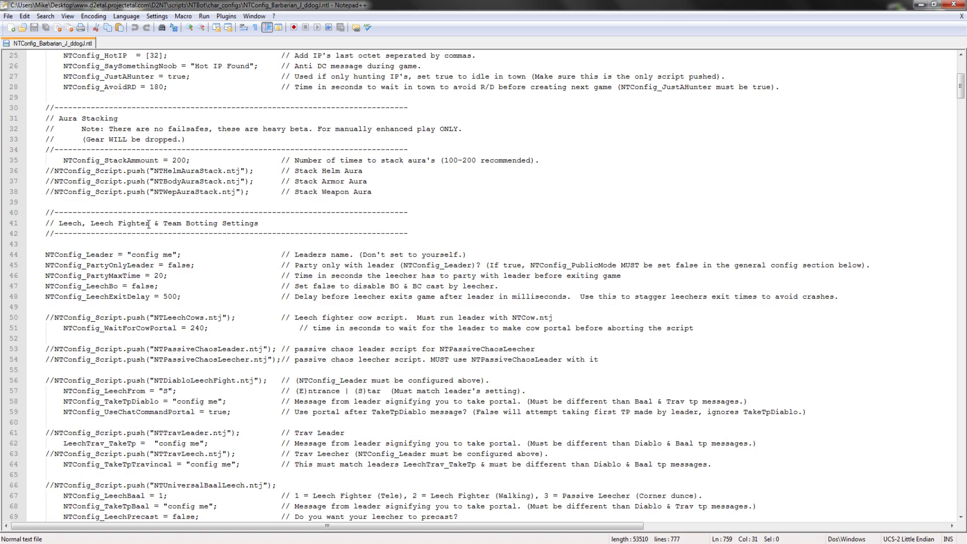
pyautogui.scroll(-6, 148, 224)
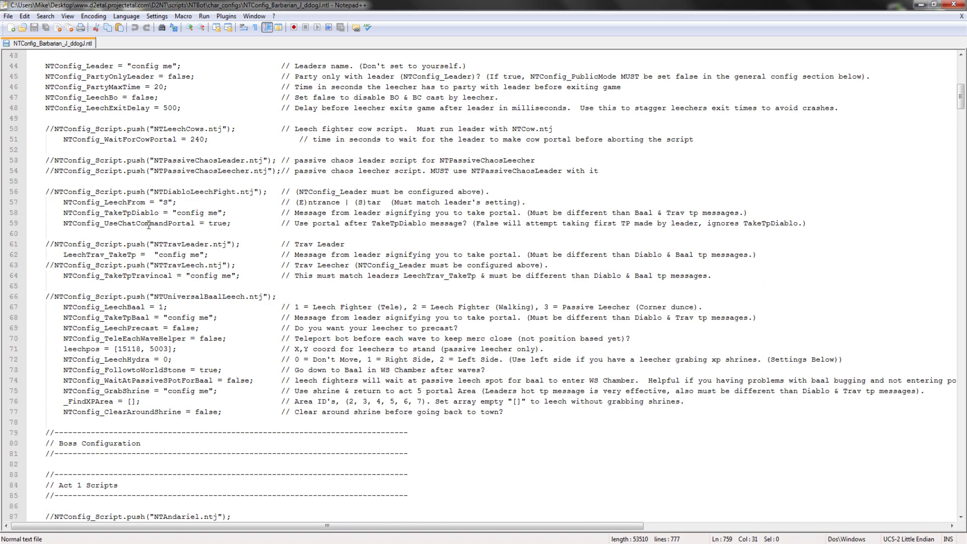
pyautogui.scroll(-17, 149, 225)
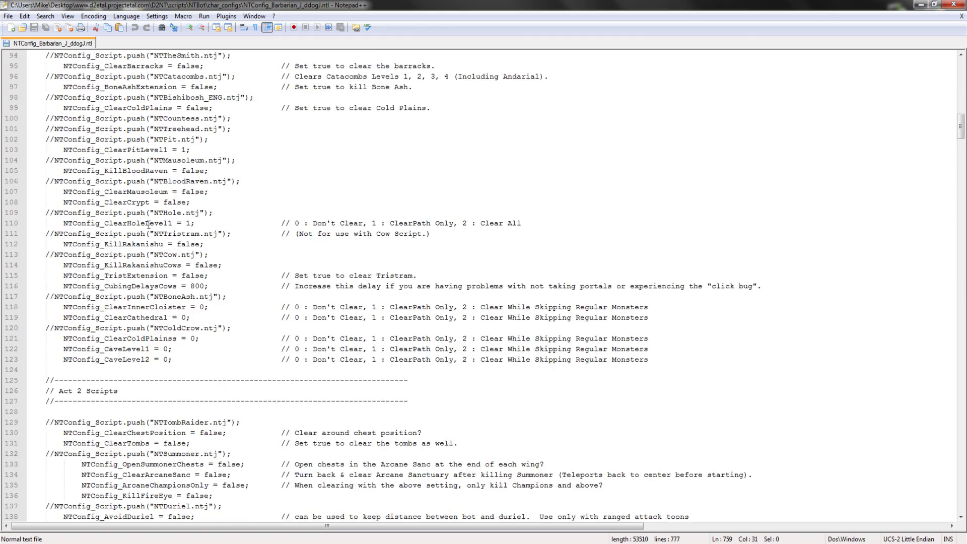
pyautogui.scroll(-14, 149, 225)
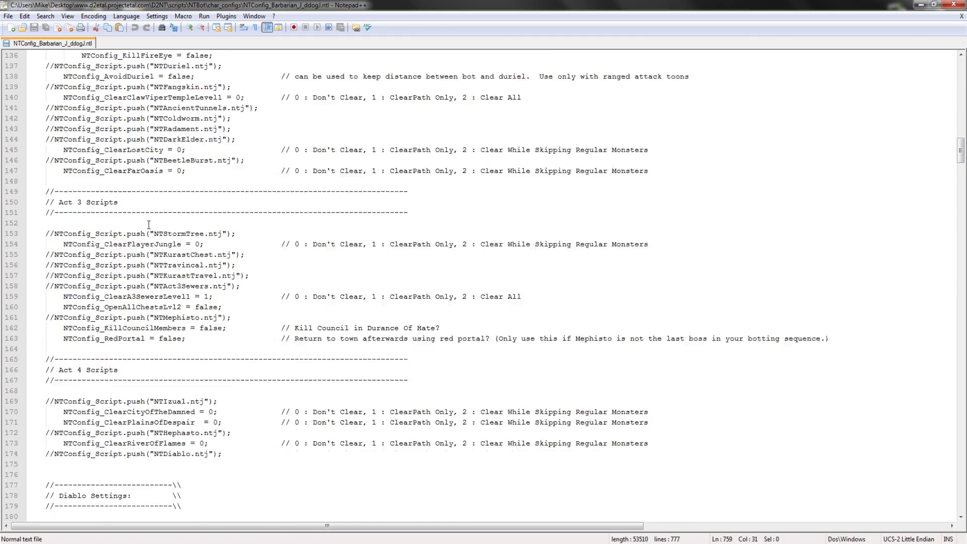
pyautogui.scroll(-4, 149, 225)
pyautogui.scroll(-3, 149, 224)
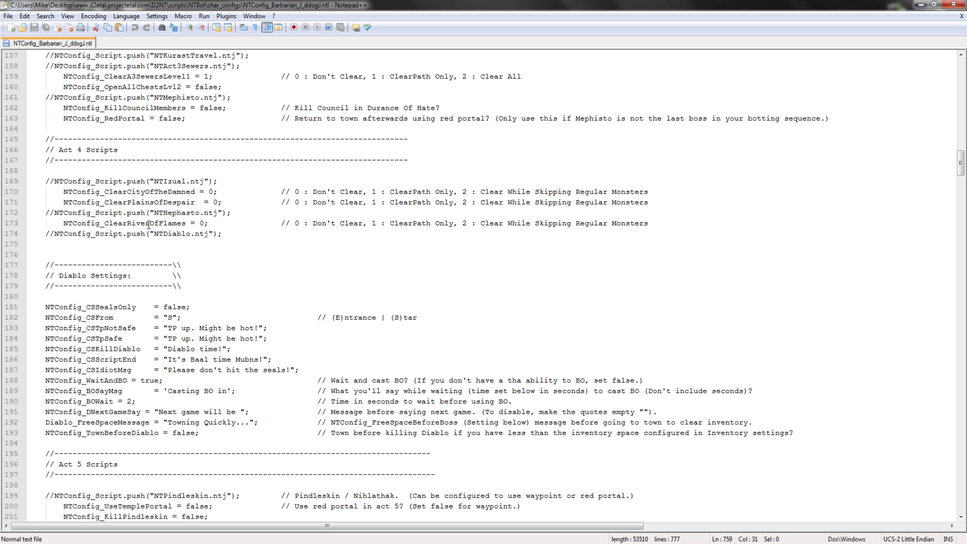
pyautogui.scroll(-1, 86, 239)
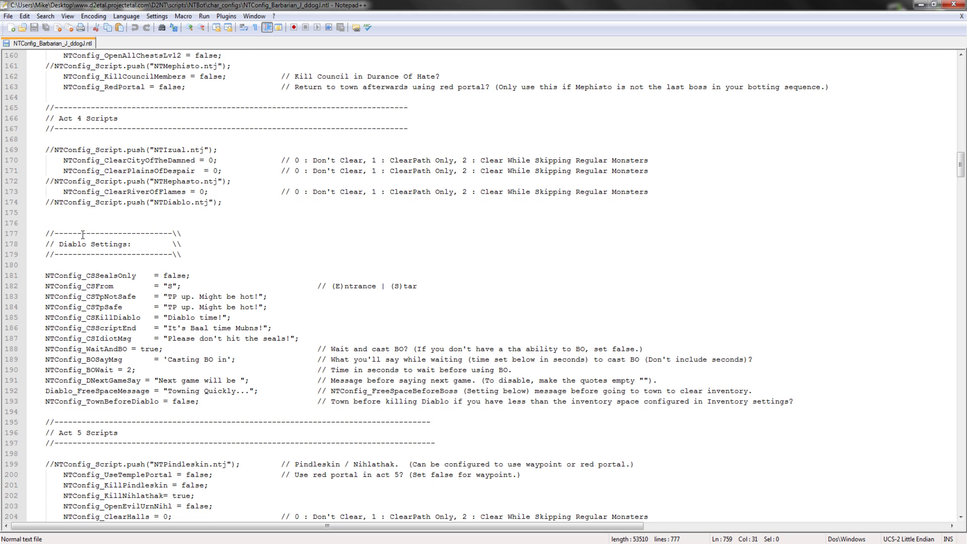
pyautogui.click(55, 202)
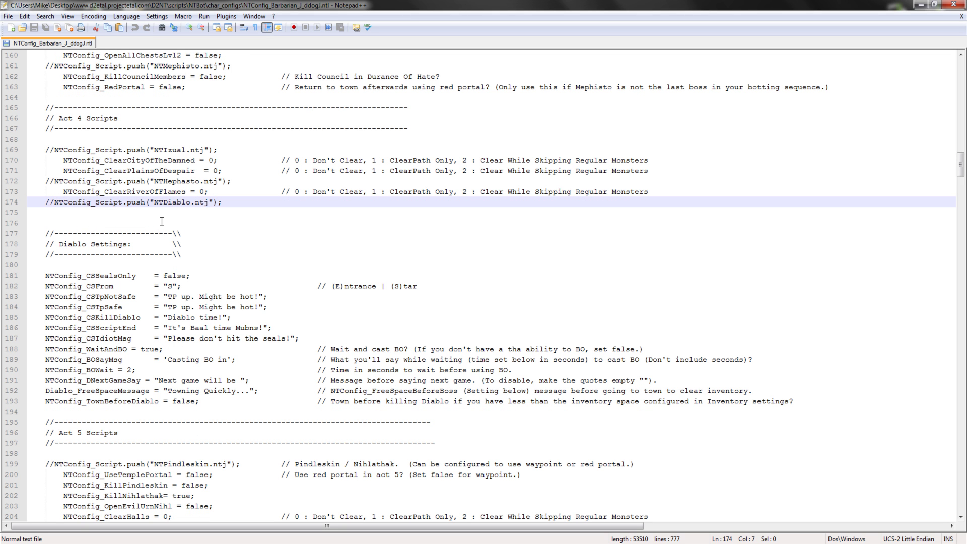
pyautogui.press('BackSpace')
pyautogui.press('BackSpace')
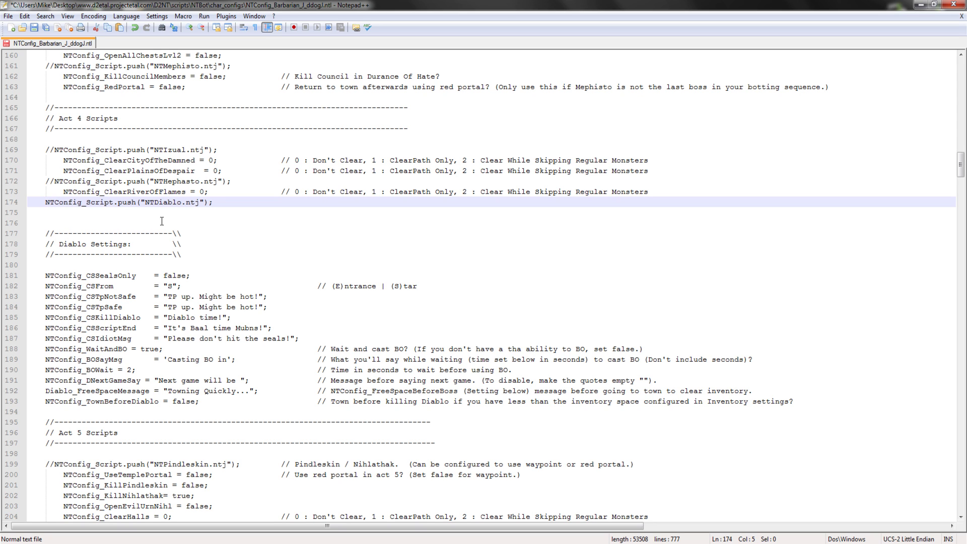
pyautogui.write('//')
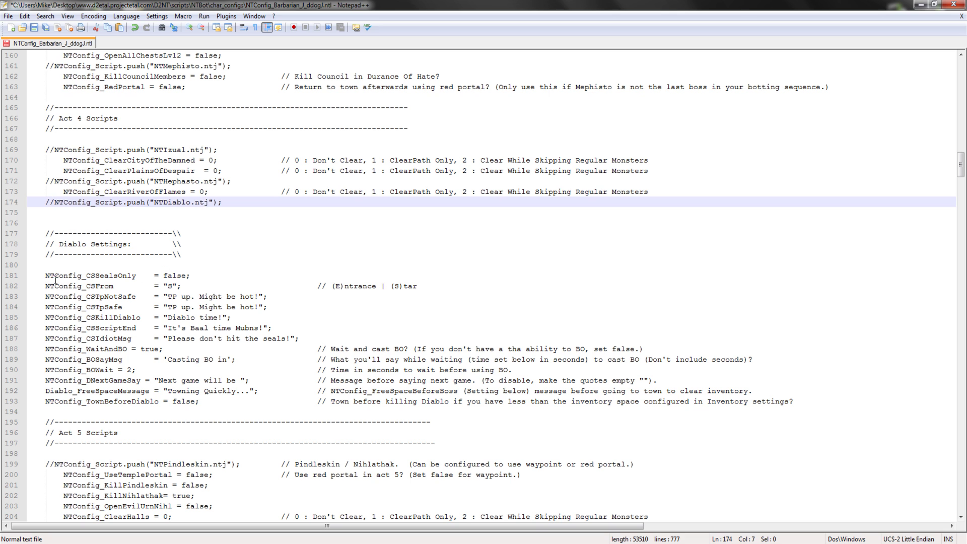
pyautogui.moveTo(44, 275); pyautogui.dragTo(426, 401)
pyautogui.click(204, 309)
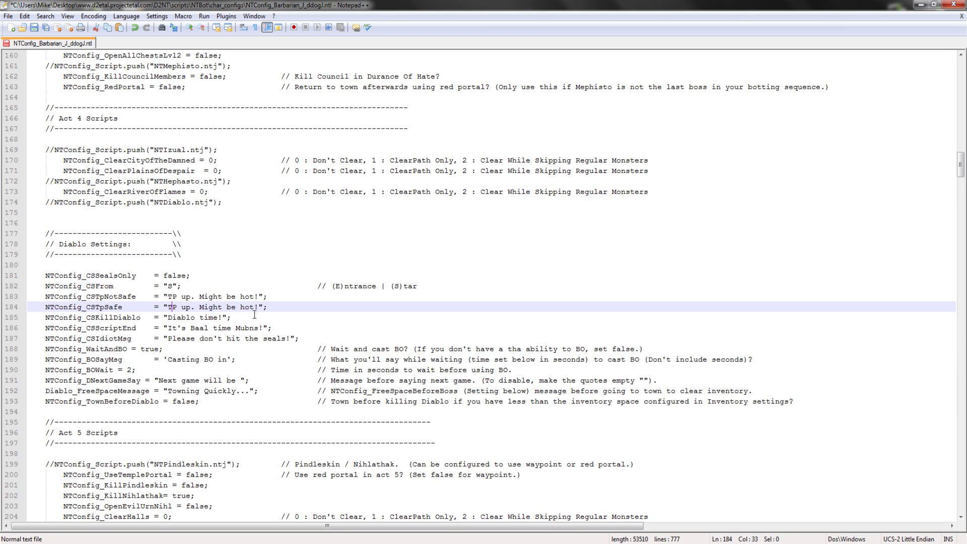
pyautogui.moveTo(260, 307); pyautogui.dragTo(172, 309)
pyautogui.click(182, 307)
pyautogui.moveTo(260, 308)
pyautogui.mouseDown()
pyautogui.moveTo(163, 308)
pyautogui.moveTo(176, 296)
pyautogui.moveTo(258, 296)
pyautogui.mouseUp()
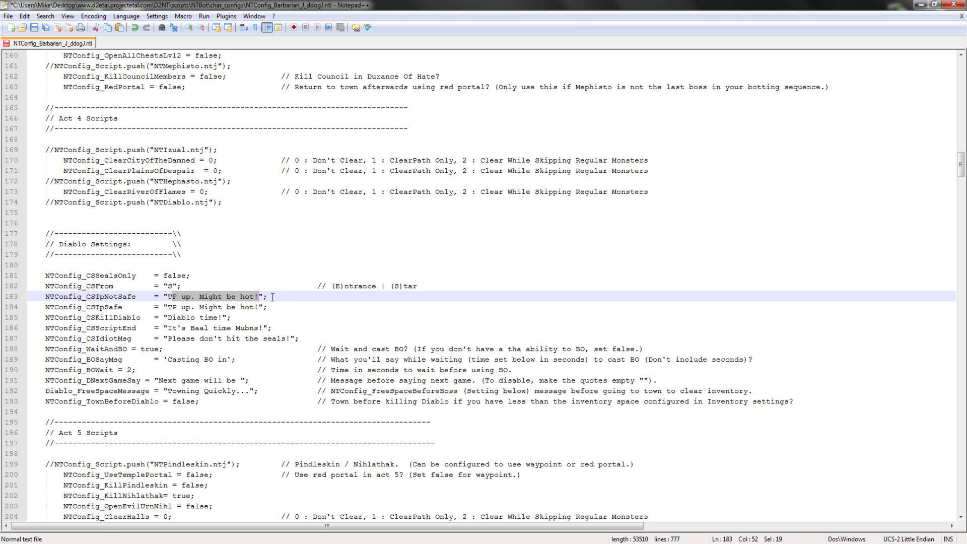
# Step: Step through the NTBaal.ntj options (KillBaal, MakeHotTP true, TeleEachWave) down to the 'tutorial' Baal_HotTp message
pyautogui.scroll(-5, 255, 315)
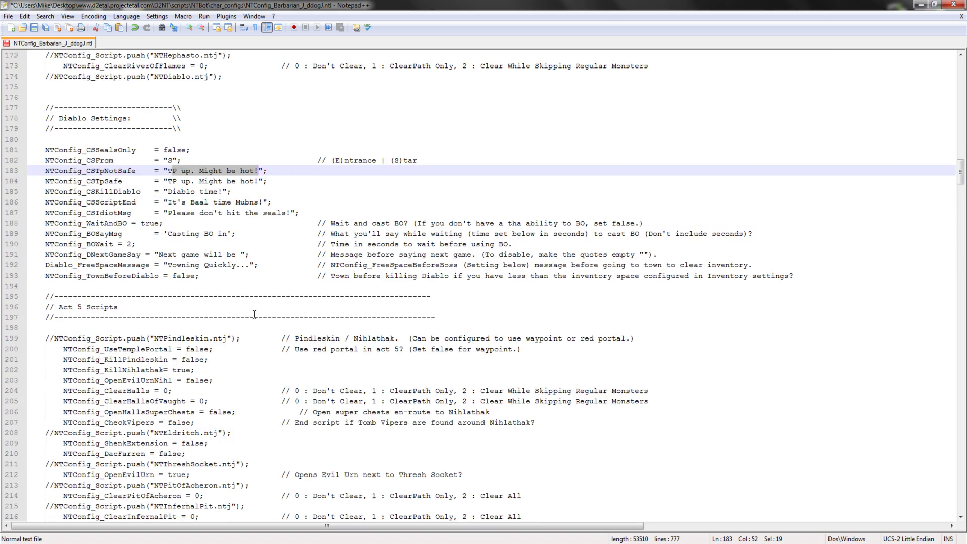
pyautogui.scroll(-10, 254, 315)
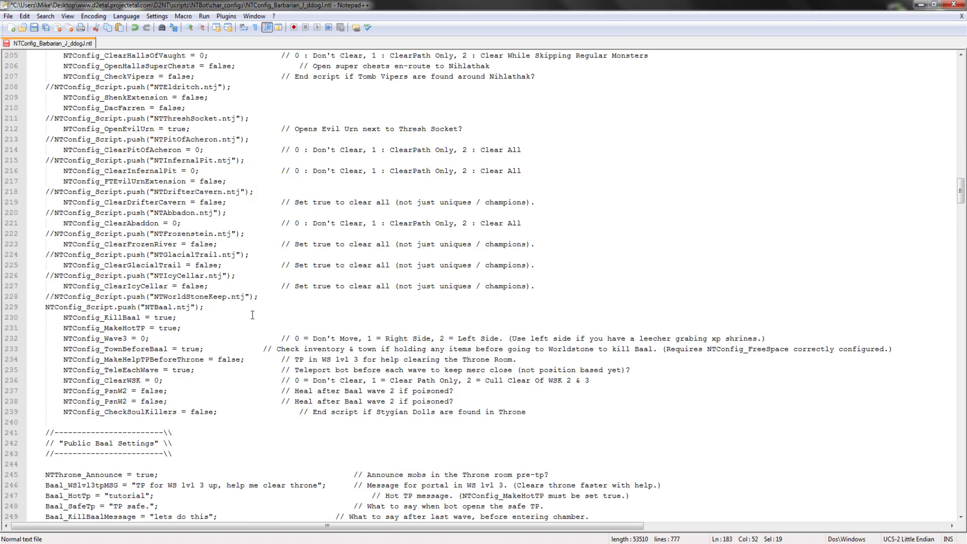
pyautogui.scroll(-1, 252, 314)
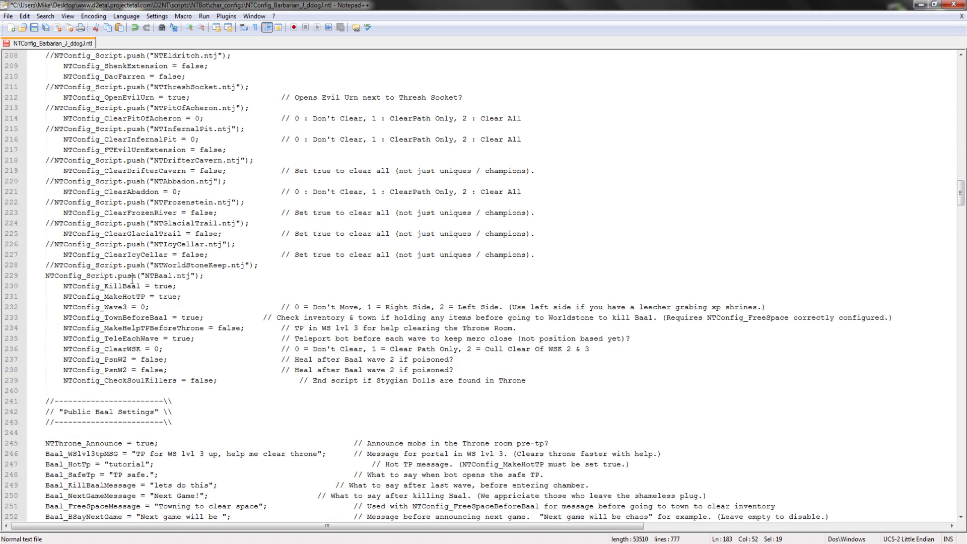
pyautogui.click(44, 279)
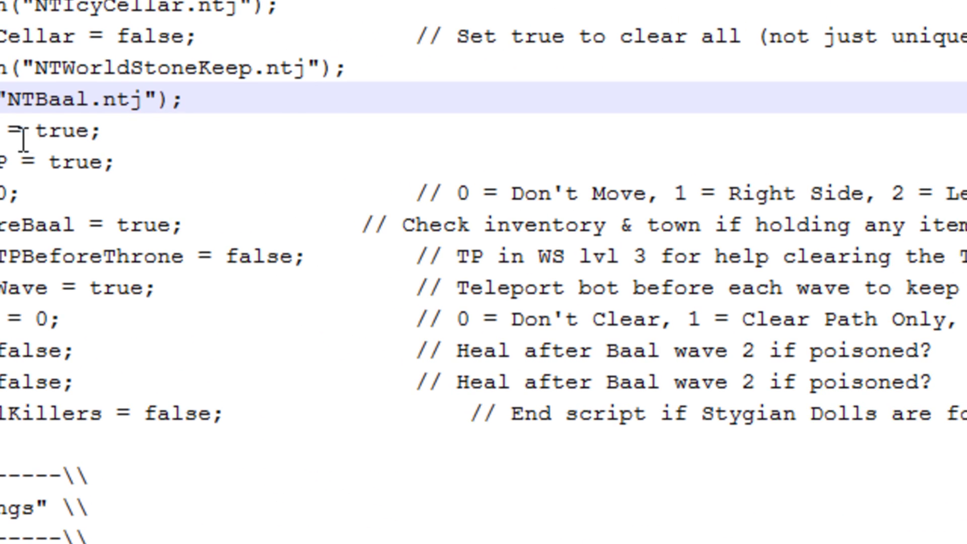
pyautogui.click(89, 130)
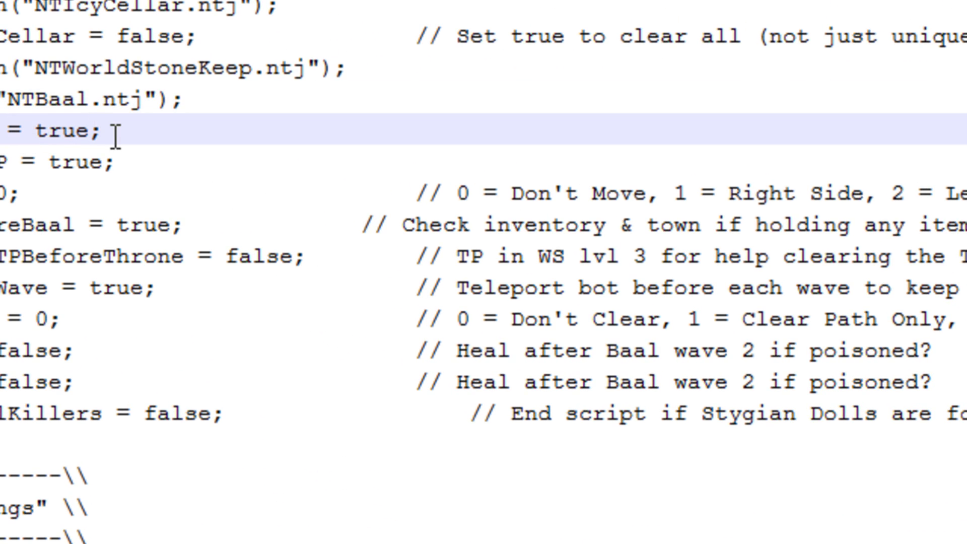
pyautogui.click(105, 162)
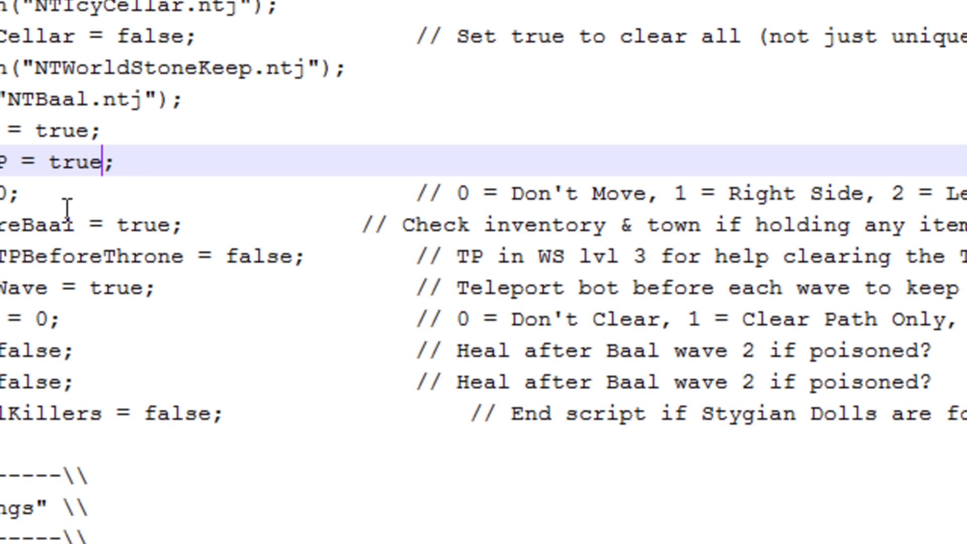
pyautogui.scroll(-1, 67, 207)
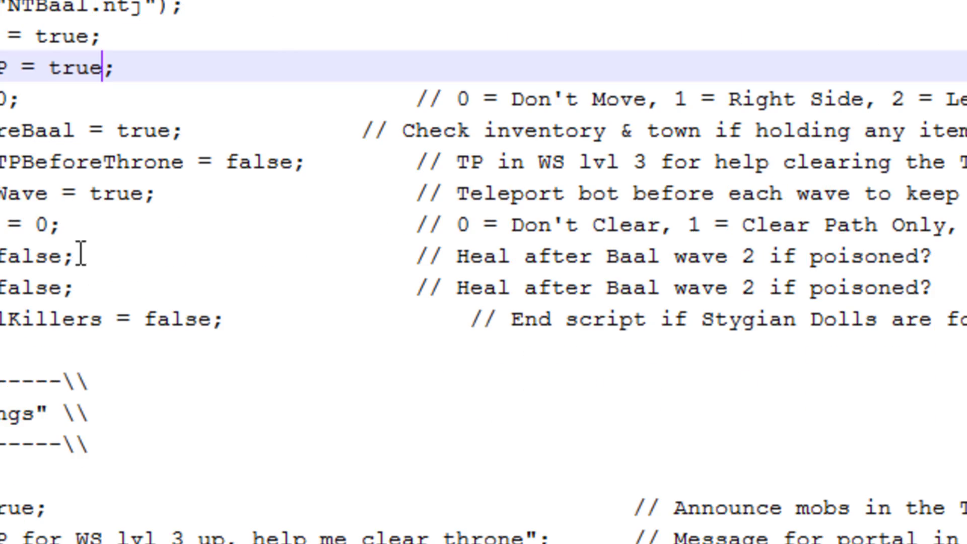
pyautogui.click(157, 194)
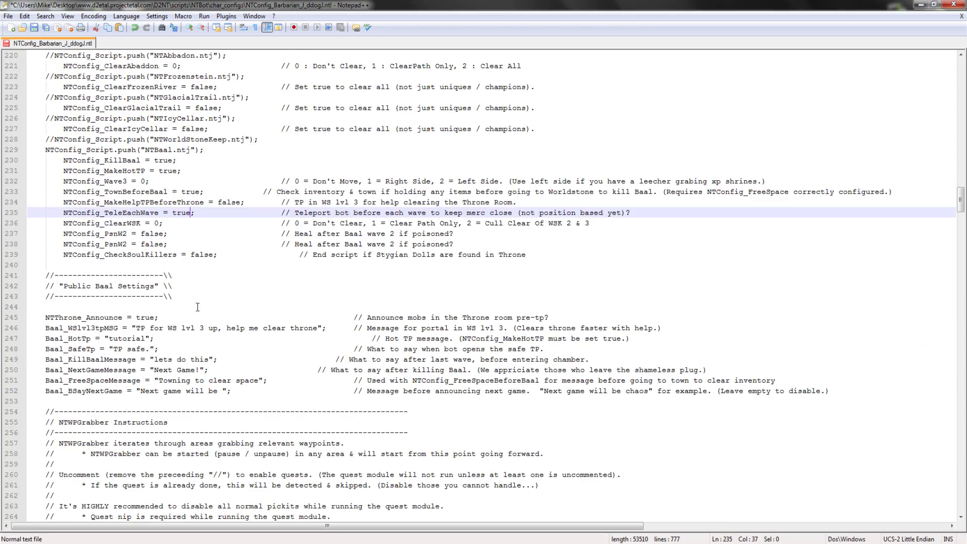
pyautogui.scroll(-4, 180, 308)
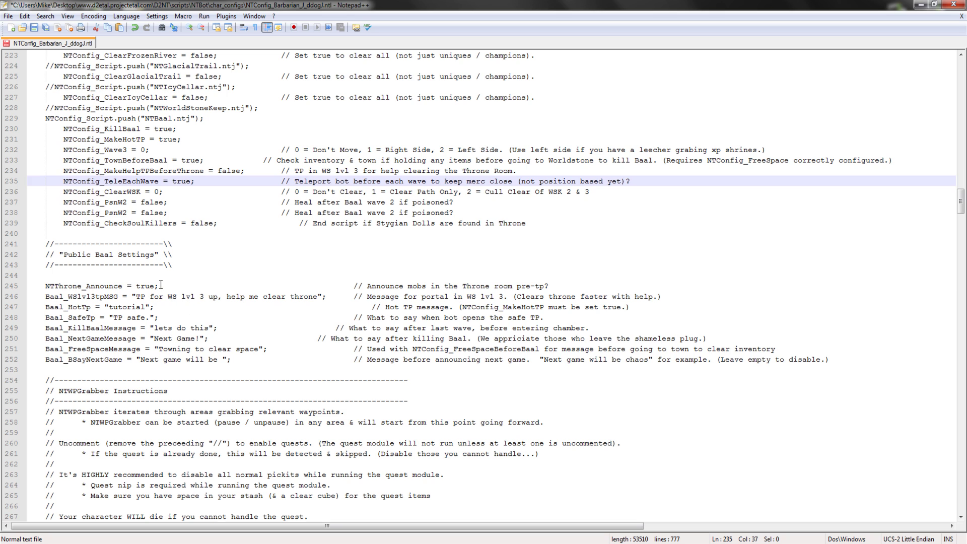
pyautogui.click(161, 285)
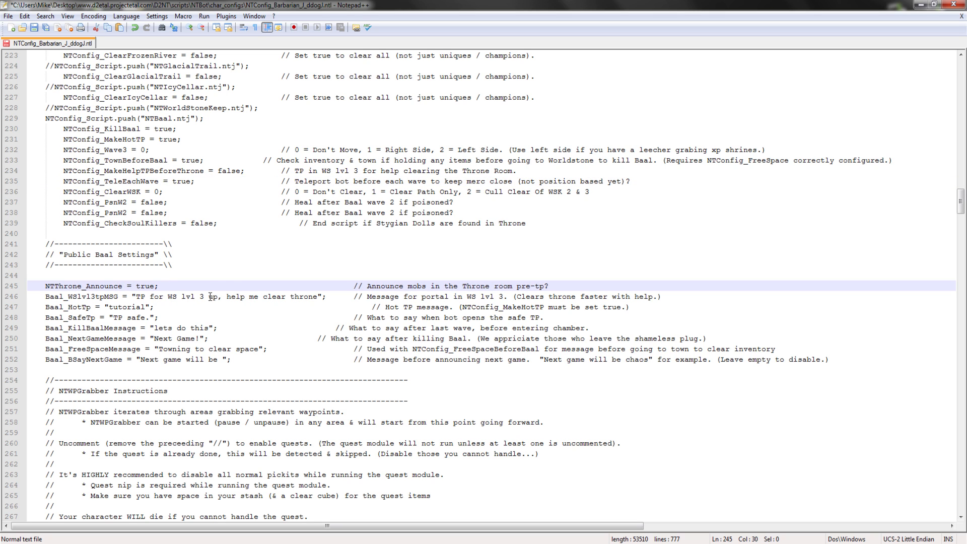
pyautogui.click(145, 306)
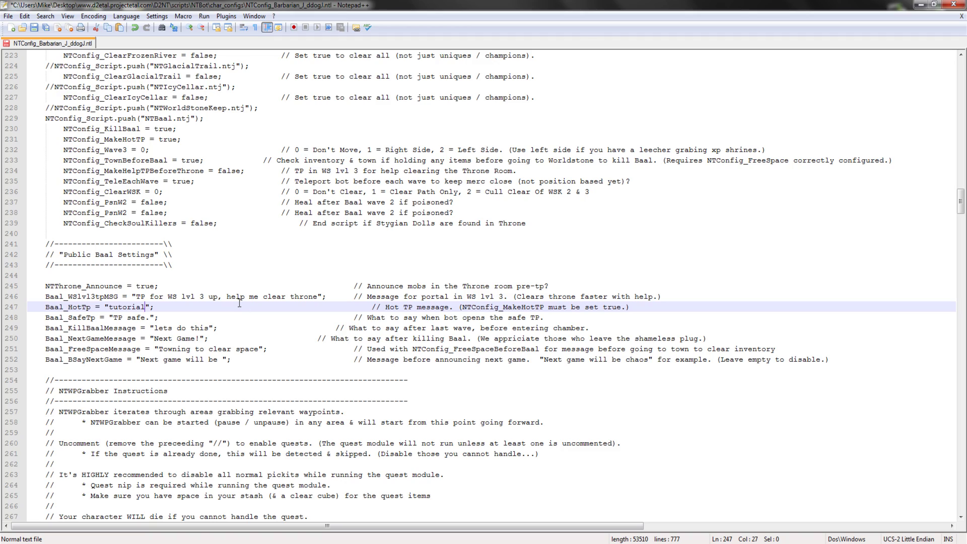
# Step: Replace 'tutorial' with 'boob' in Baal_HotTp on line 247, then inspect the 'TP safe.' message
pyautogui.press('BackSpace')
pyautogui.press('BackSpace')
pyautogui.press('BackSpace')
pyautogui.press('BackSpace')
pyautogui.press('BackSpace')
pyautogui.press('BackSpace')
pyautogui.press('BackSpace')
pyautogui.press('BackSpace')
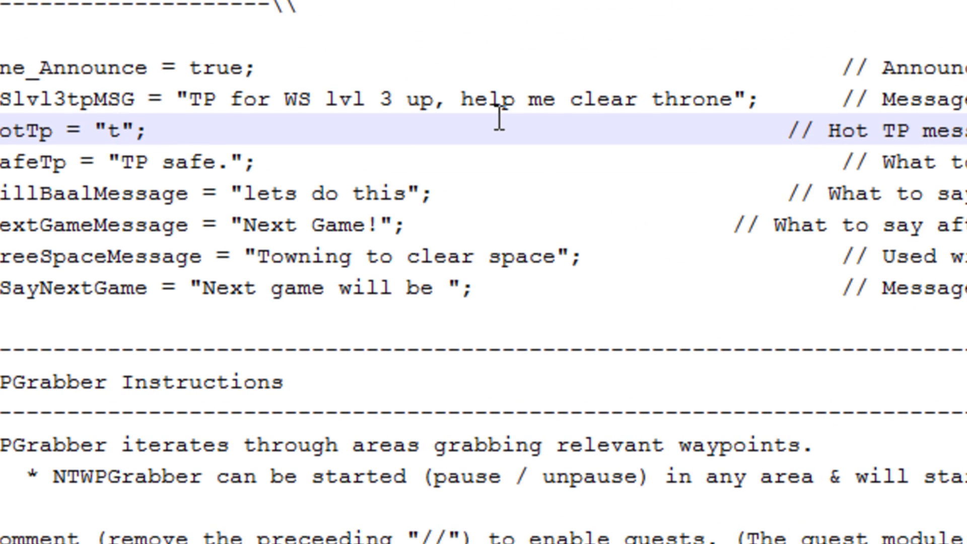
pyautogui.write('boob')
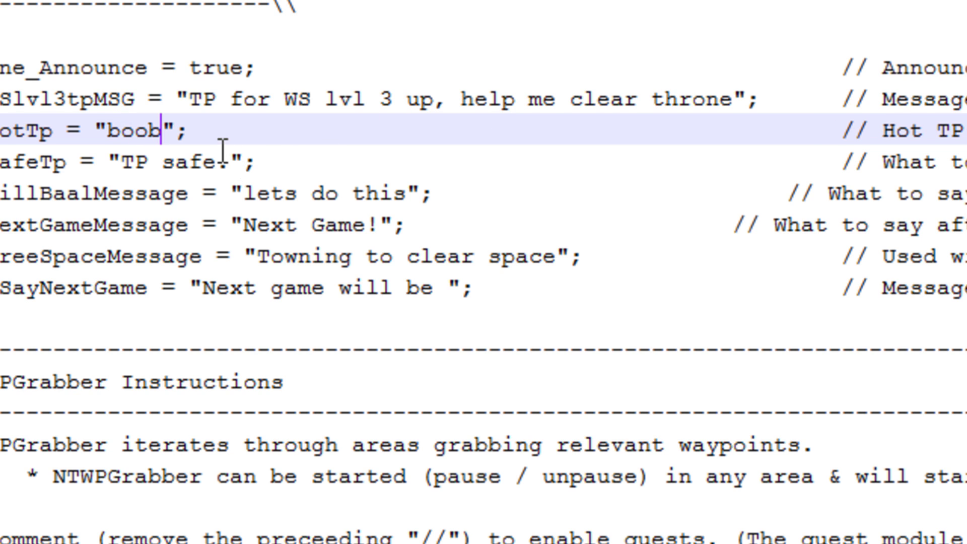
pyautogui.moveTo(227, 160); pyautogui.dragTo(116, 161)
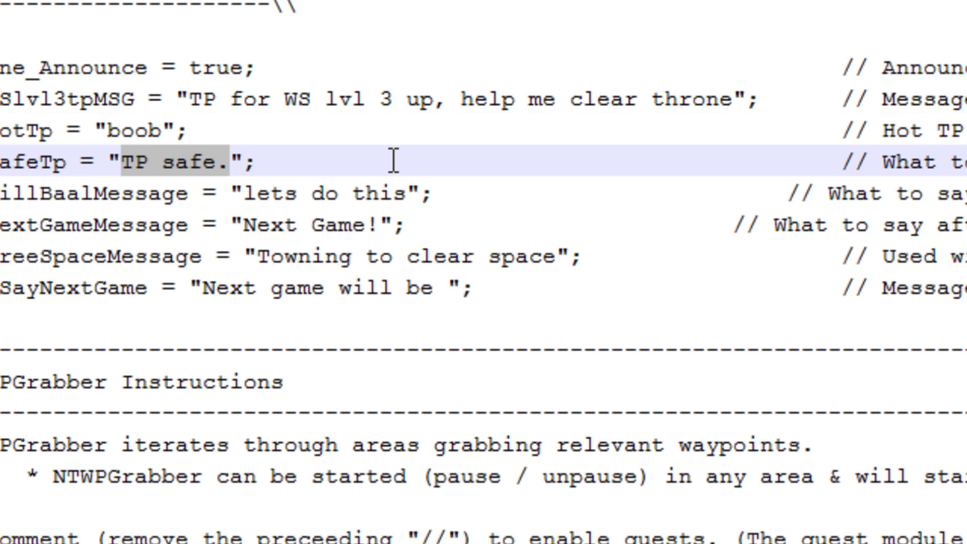
pyautogui.click(237, 163)
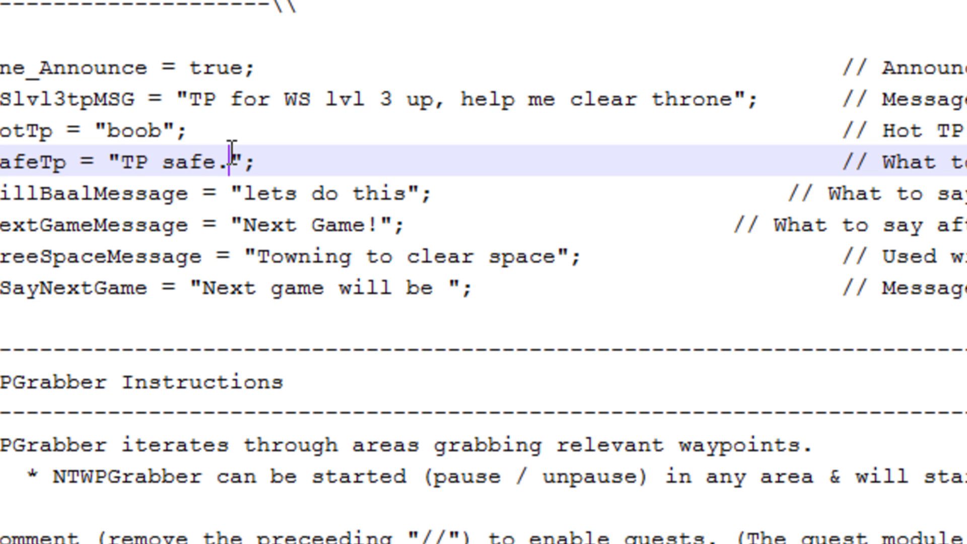
pyautogui.moveTo(229, 163); pyautogui.dragTo(121, 163)
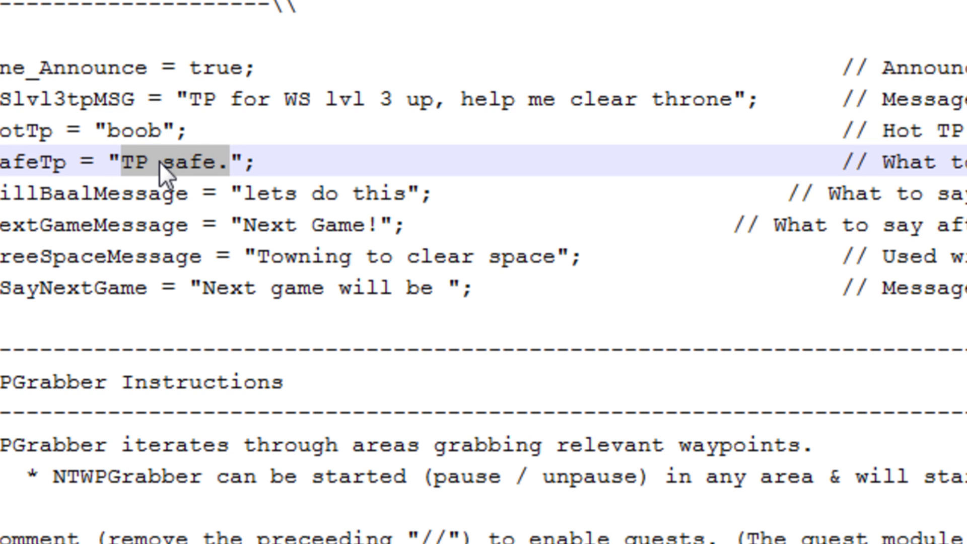
pyautogui.click(237, 162)
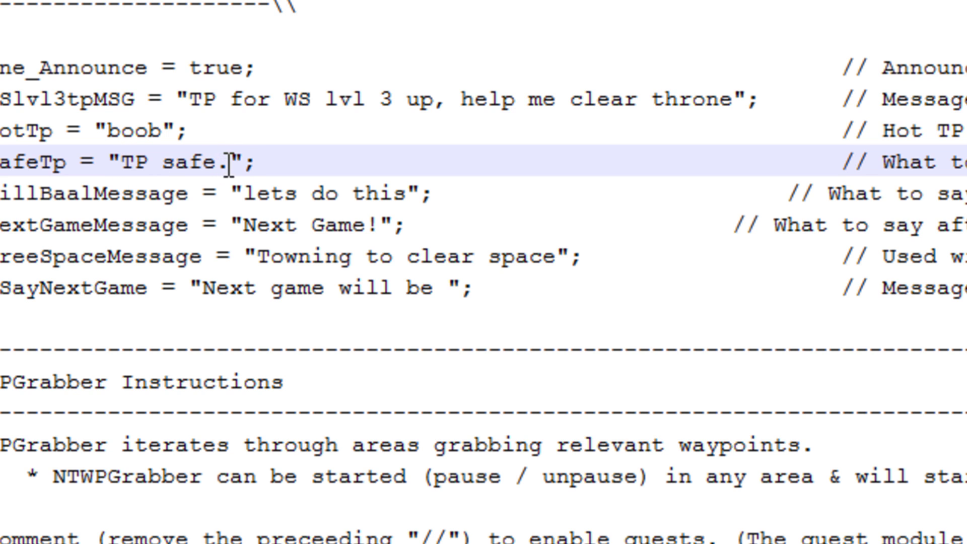
pyautogui.moveTo(229, 162); pyautogui.dragTo(120, 162)
pyautogui.click(147, 162)
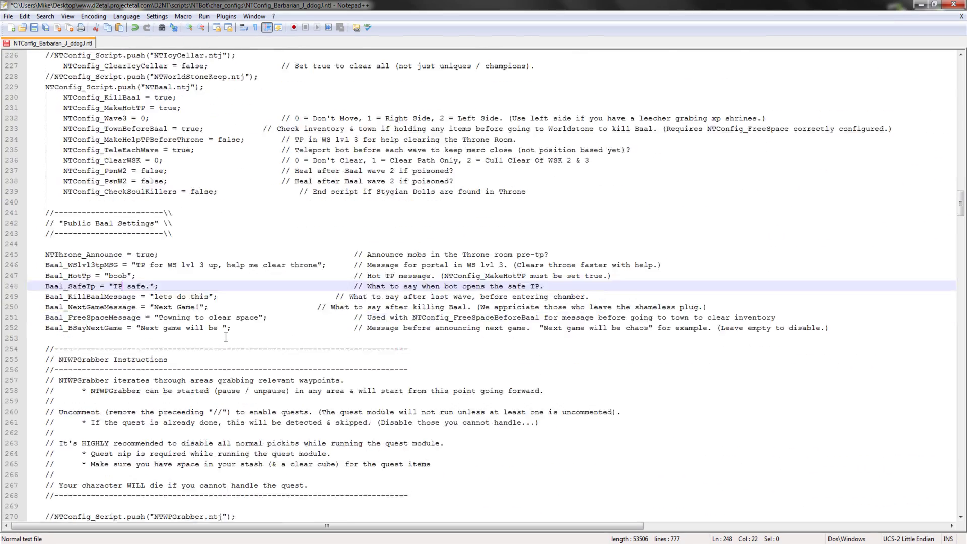
pyautogui.scroll(-5, 225, 337)
pyautogui.scroll(-14, 226, 337)
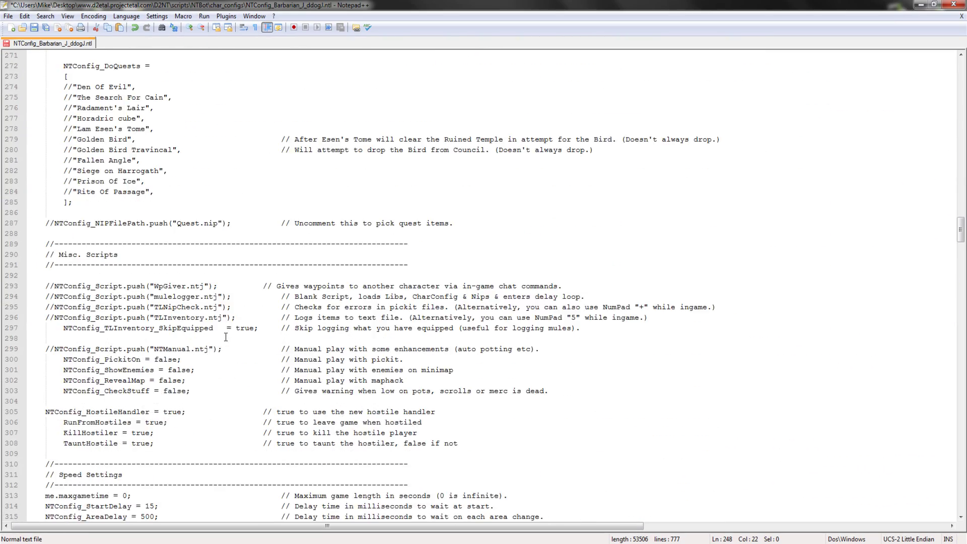
pyautogui.scroll(-2, 225, 337)
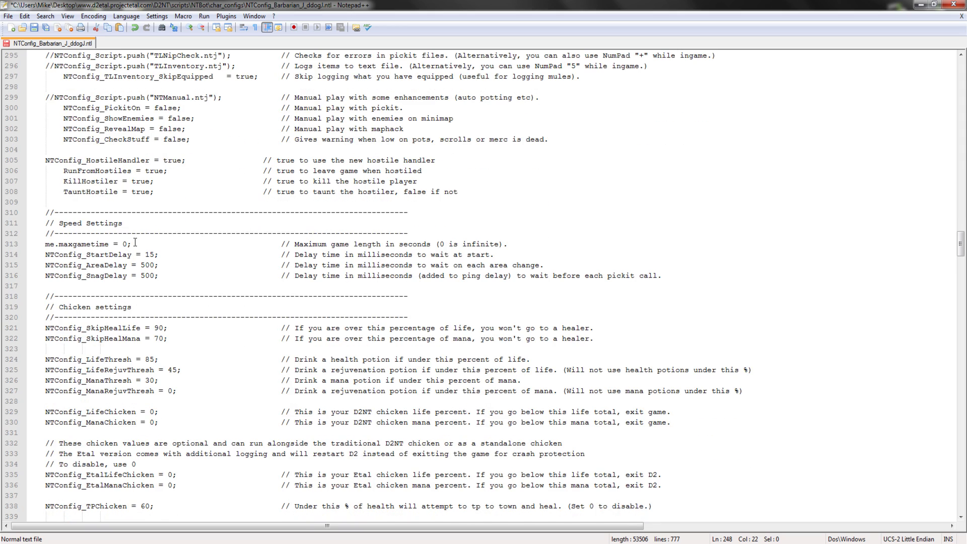
pyautogui.scroll(-7, 135, 243)
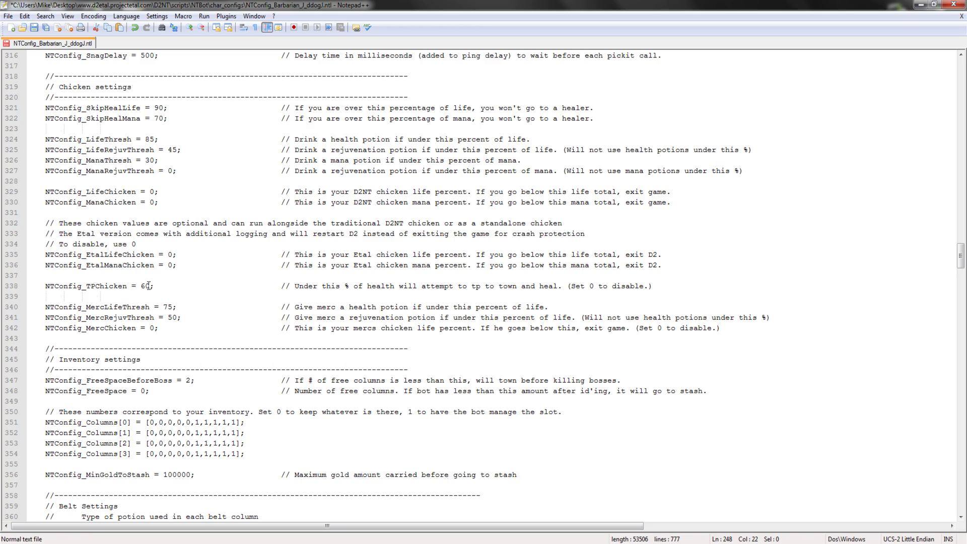
pyautogui.scroll(-6, 159, 283)
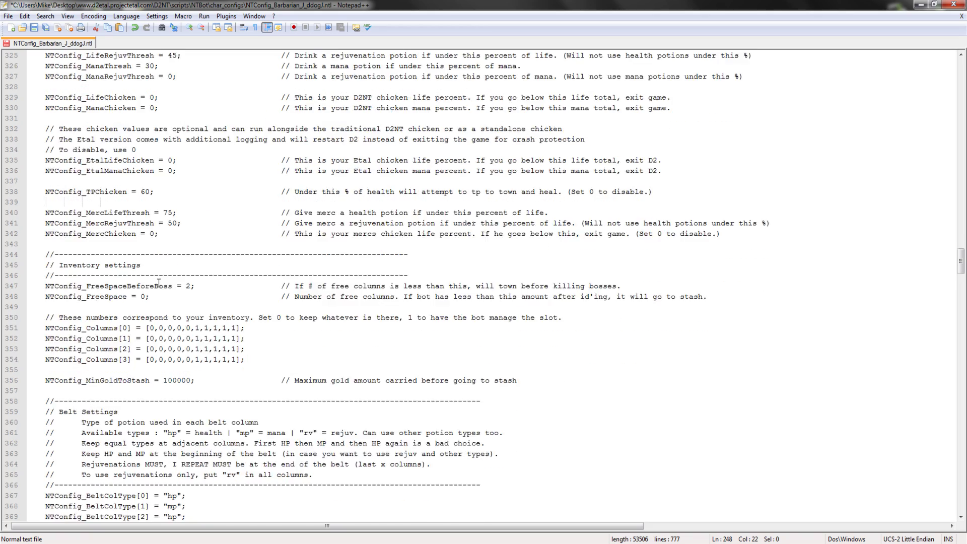
pyautogui.scroll(-15, 158, 283)
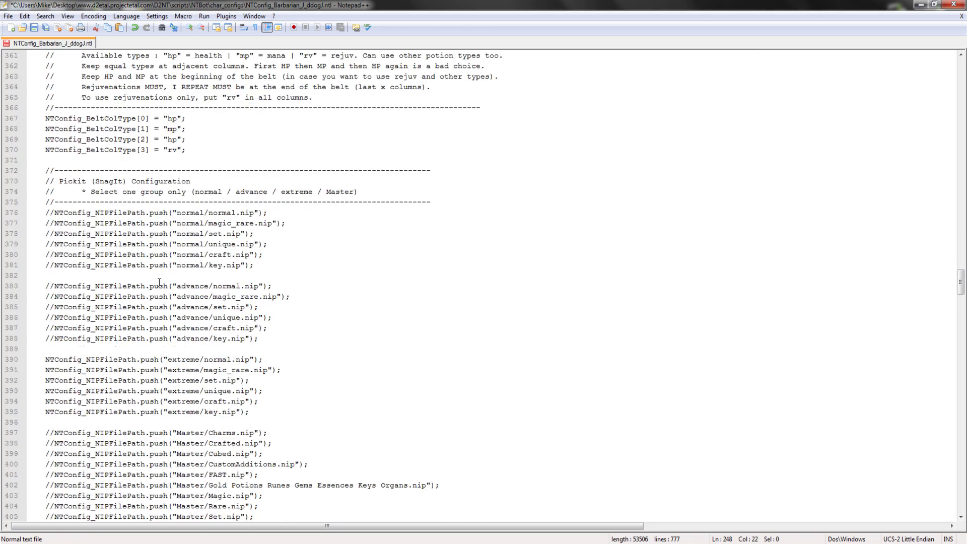
pyautogui.scroll(-20, 160, 283)
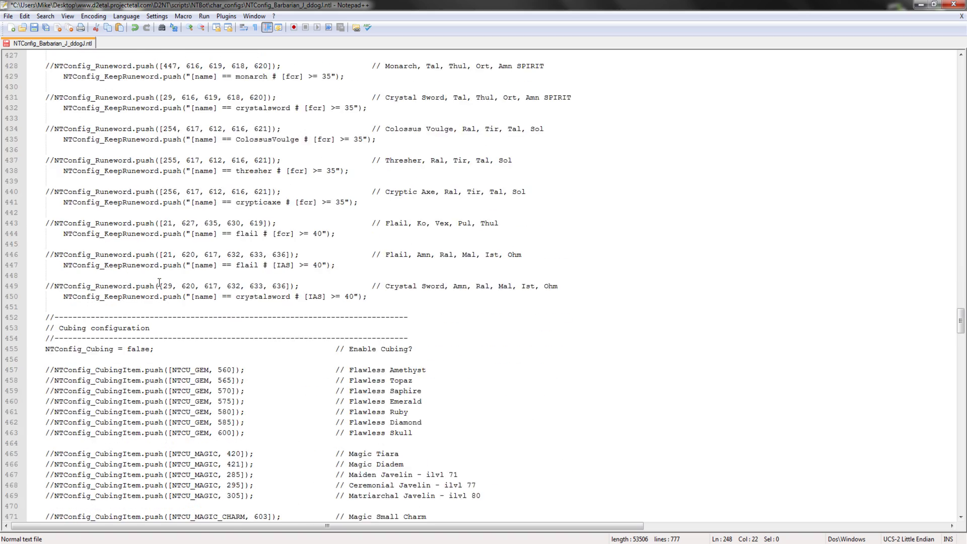
pyautogui.scroll(-20, 157, 275)
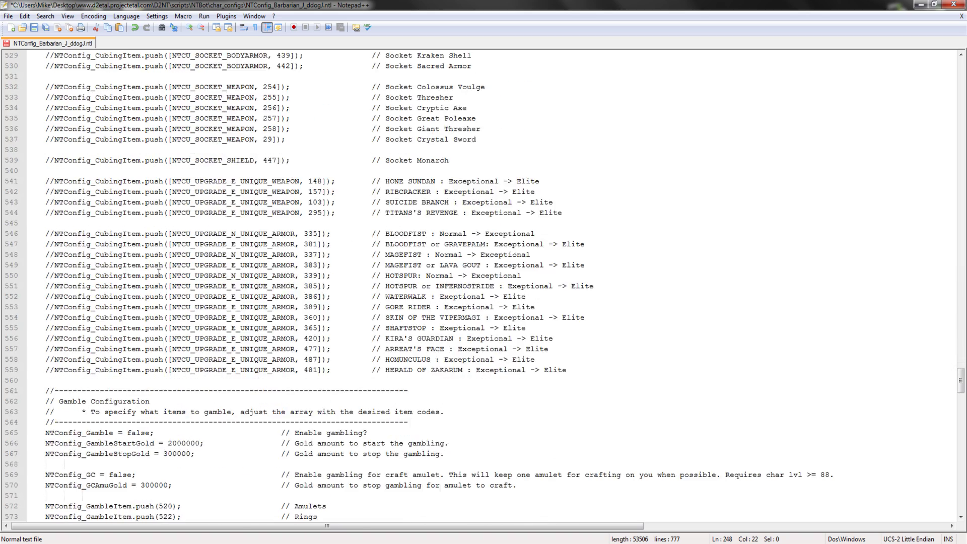
pyautogui.scroll(-9, 159, 272)
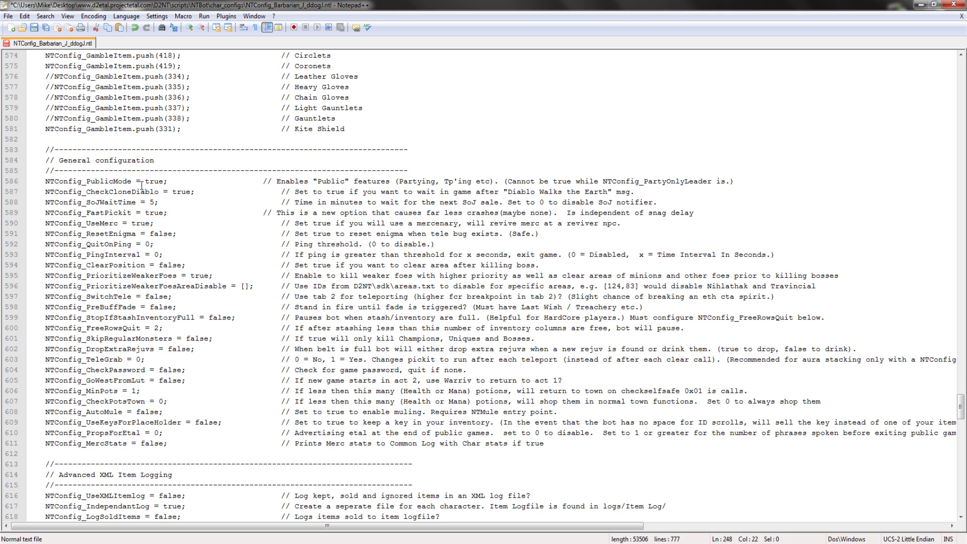
pyautogui.moveTo(174, 180); pyautogui.dragTo(48, 181)
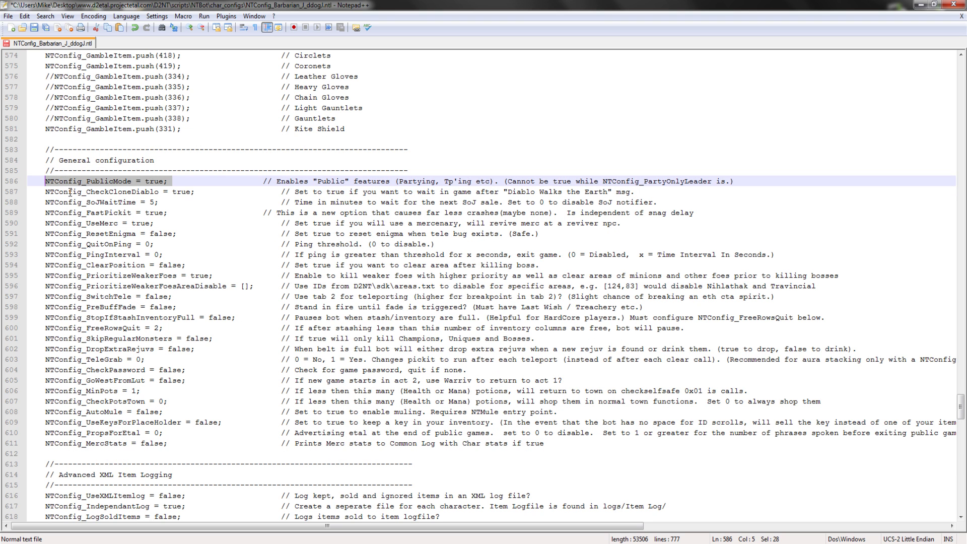
pyautogui.click(172, 233)
pyautogui.scroll(-4, 180, 240)
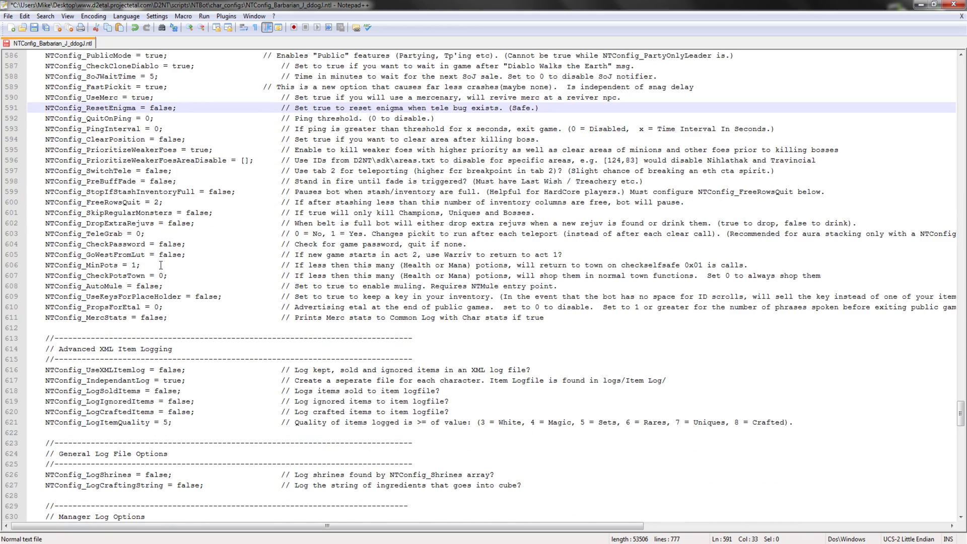
pyautogui.scroll(-12, 160, 265)
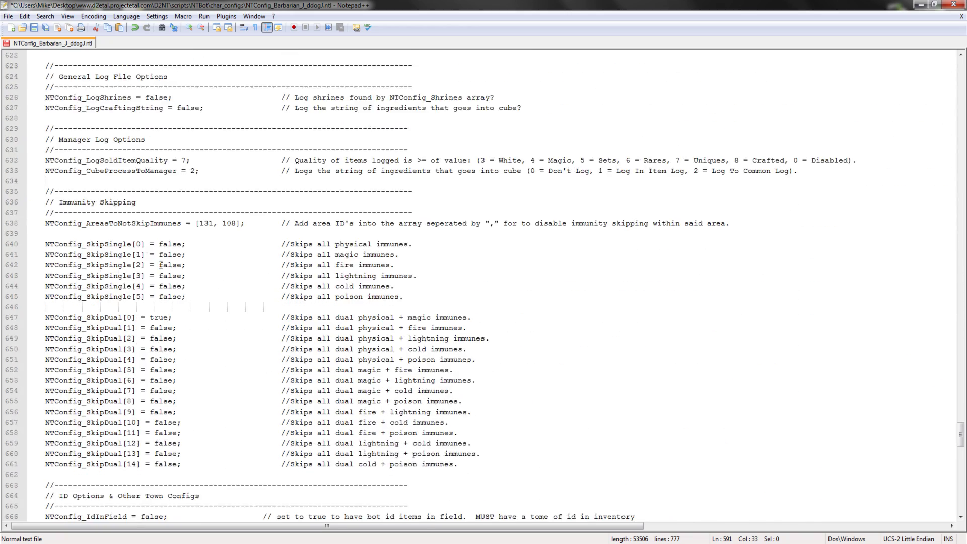
pyautogui.scroll(-8, 160, 265)
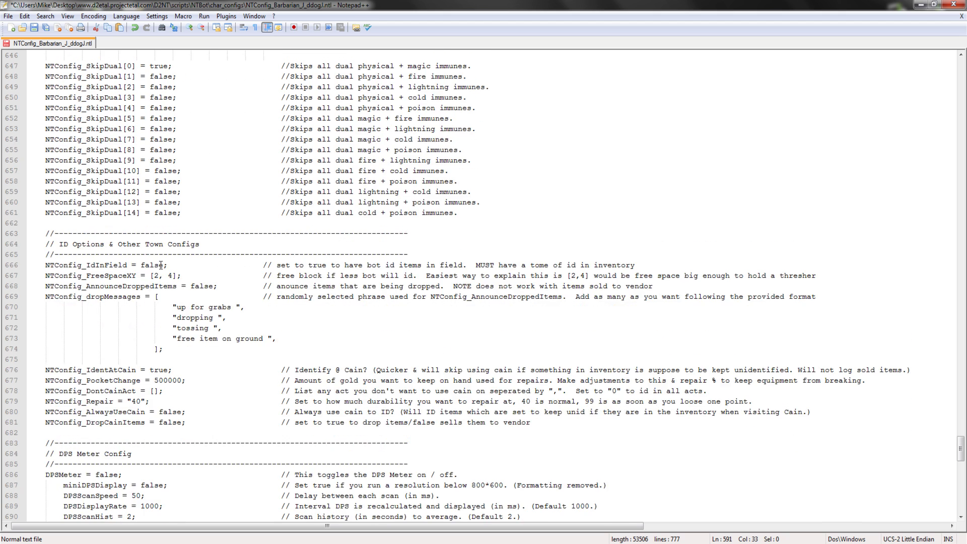
pyautogui.scroll(-3, 161, 265)
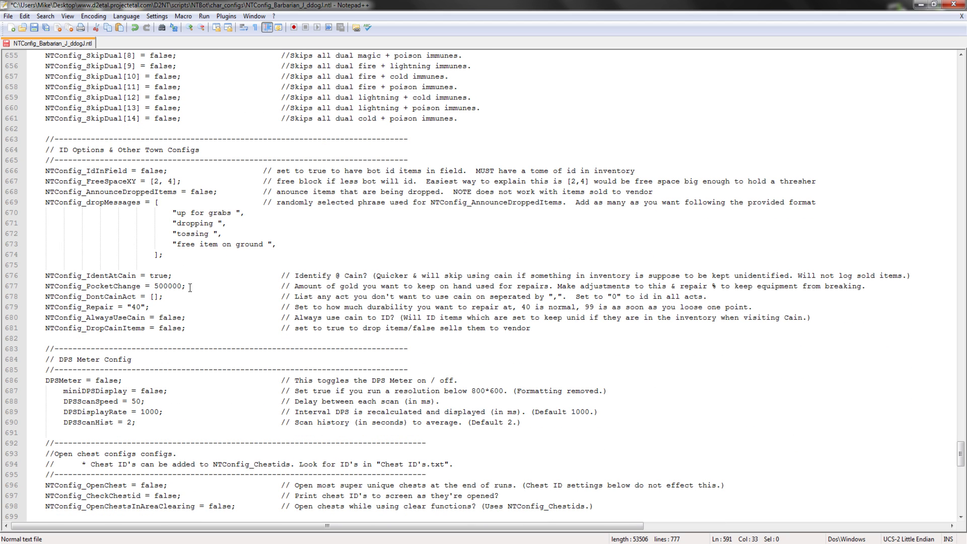
# Step: Look over the Cain identify and repair settings, scroll to the end, and close Notepad++
pyautogui.moveTo(199, 330); pyautogui.dragTo(45, 276)
pyautogui.click(65, 280)
pyautogui.moveTo(189, 330); pyautogui.dragTo(353, 335)
pyautogui.click(47, 277)
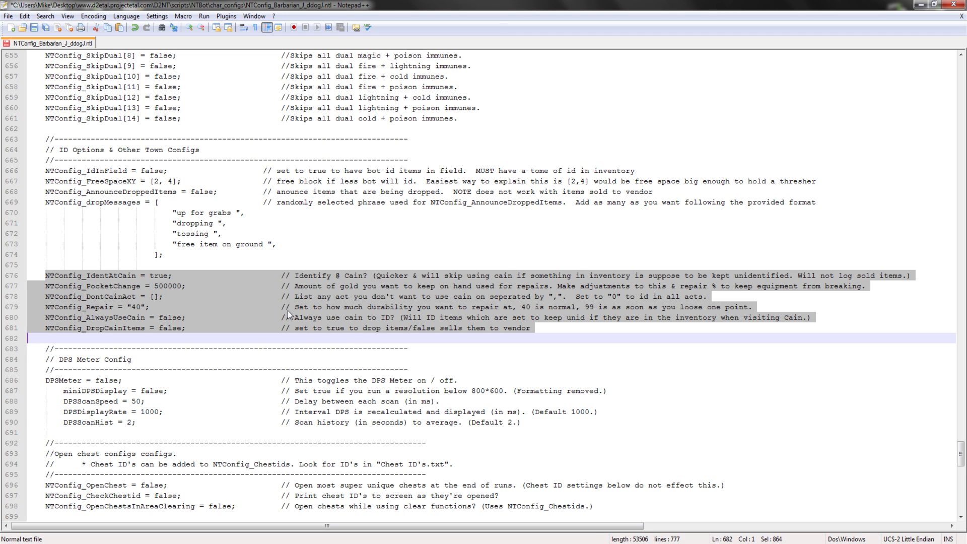
pyautogui.scroll(-2, 287, 311)
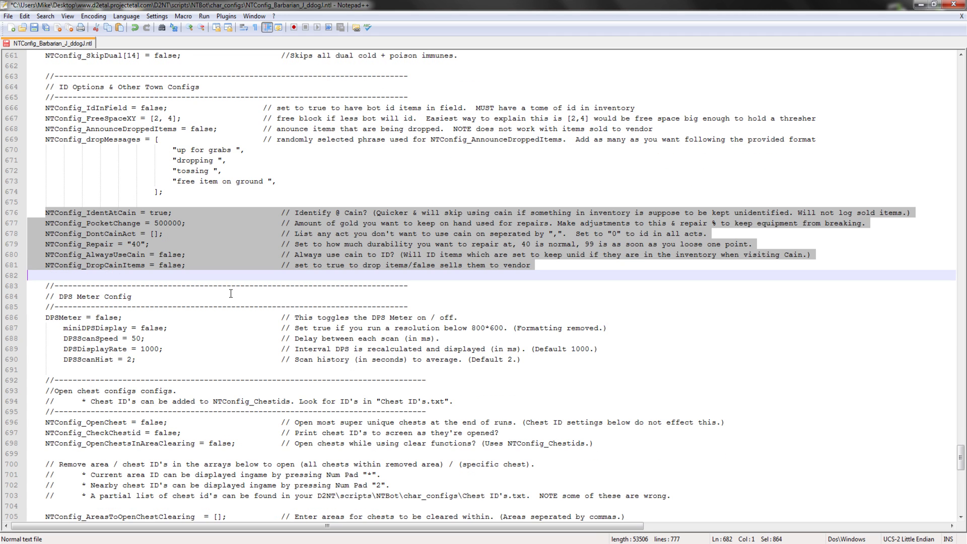
pyautogui.scroll(-2, 217, 314)
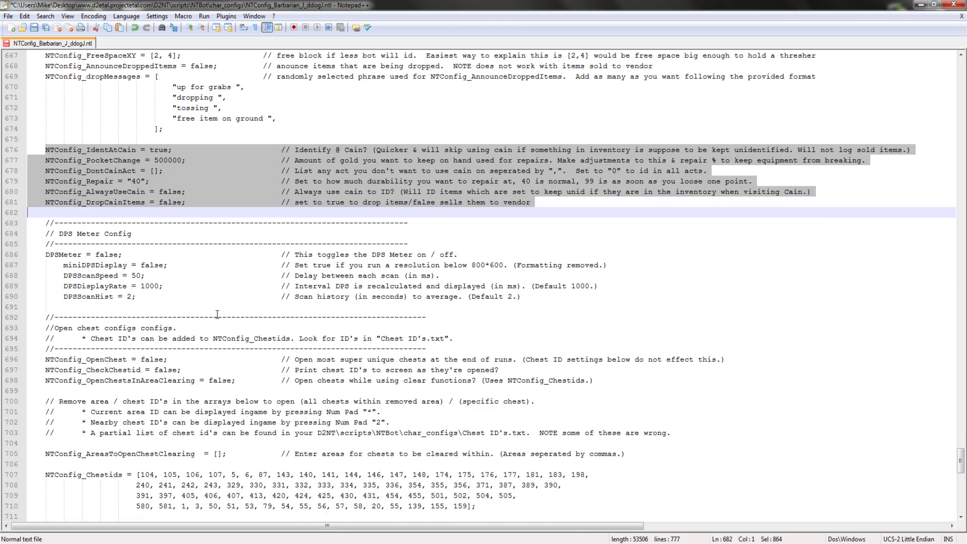
pyautogui.scroll(-10, 217, 314)
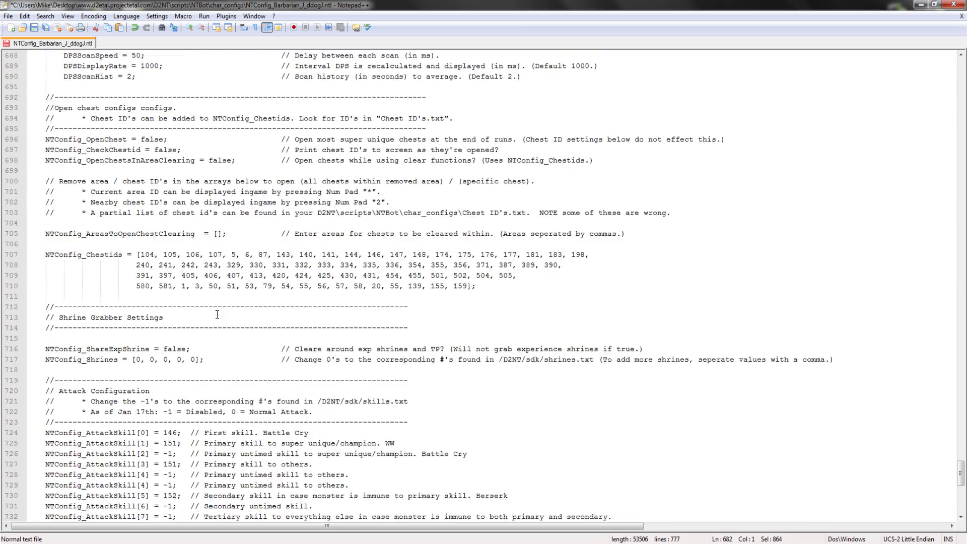
pyautogui.scroll(-3, 217, 314)
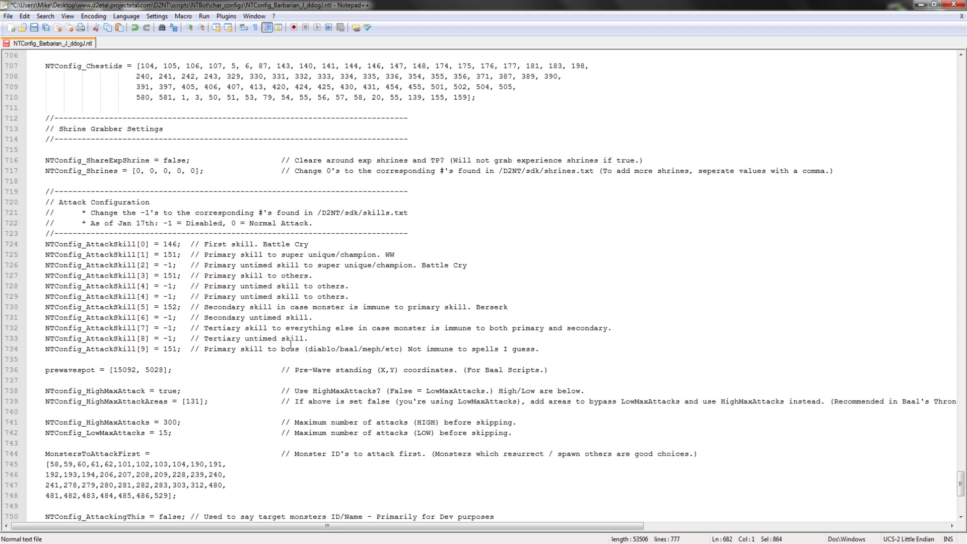
pyautogui.scroll(-2, 291, 344)
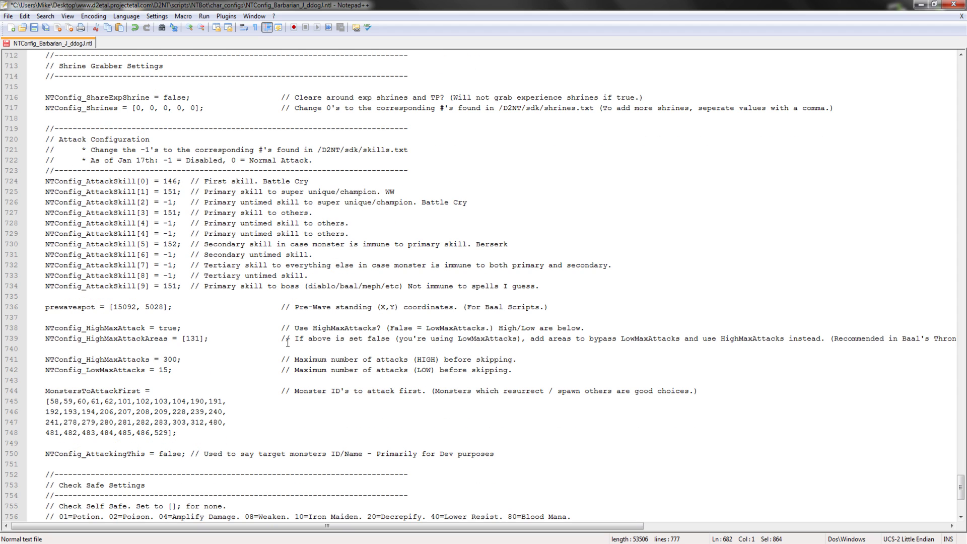
pyautogui.scroll(-2, 288, 343)
pyautogui.scroll(-5, 287, 346)
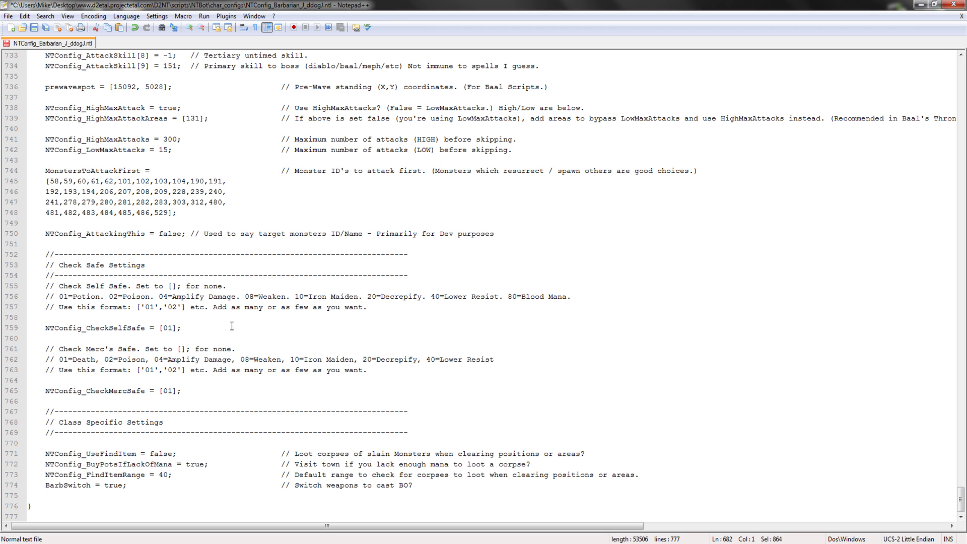
pyautogui.click(953, 4)
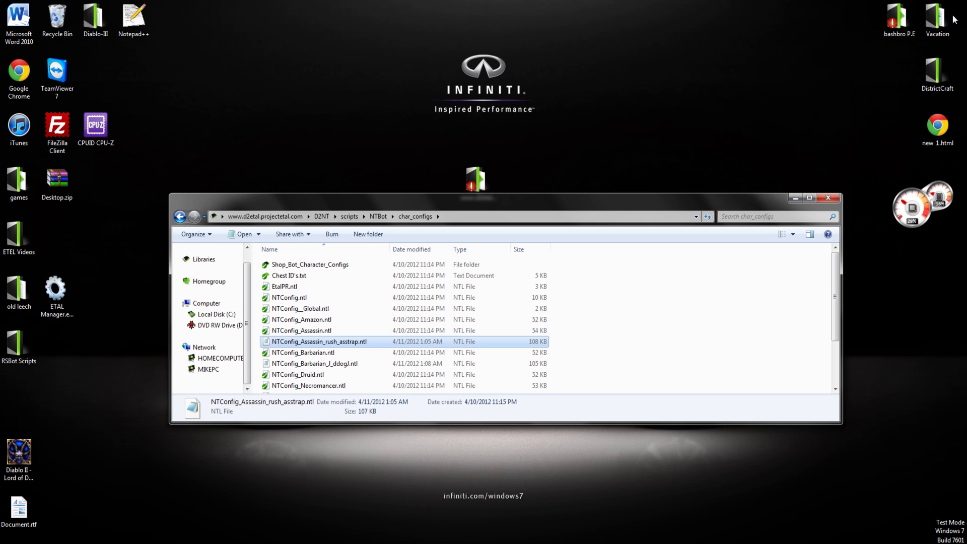
# Step: Go back up to the D2NT folder and launch ETAL Manager.exe
pyautogui.press('BackSpace')
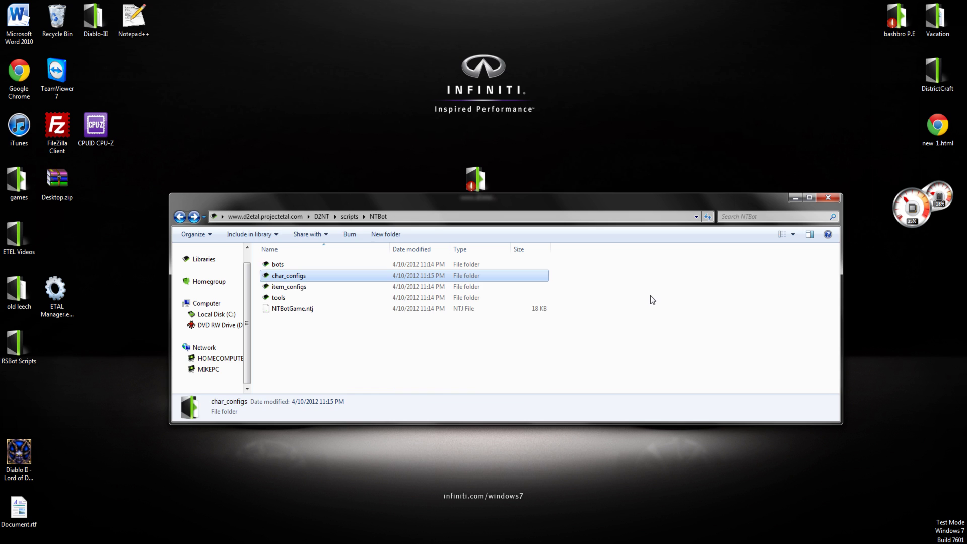
pyautogui.press('BackSpace')
pyautogui.press('BackSpace')
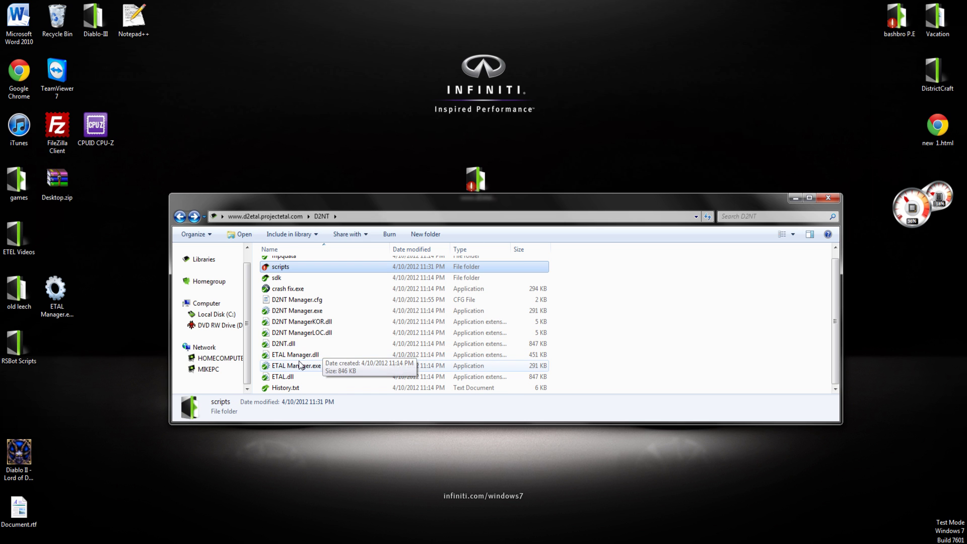
pyautogui.click(300, 366)
pyautogui.doubleClick(300, 365)
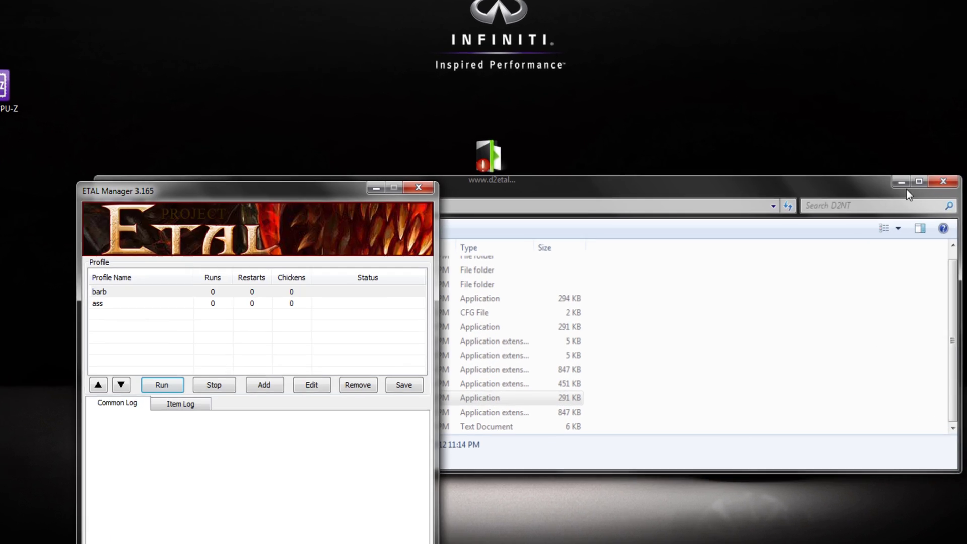
# Step: Set the barb profile's entry point to LeaderStarter2.2, with game 'tutorial' on Hell, and confirm
pyautogui.click(828, 197)
pyautogui.moveTo(326, 204); pyautogui.dragTo(490, 109)
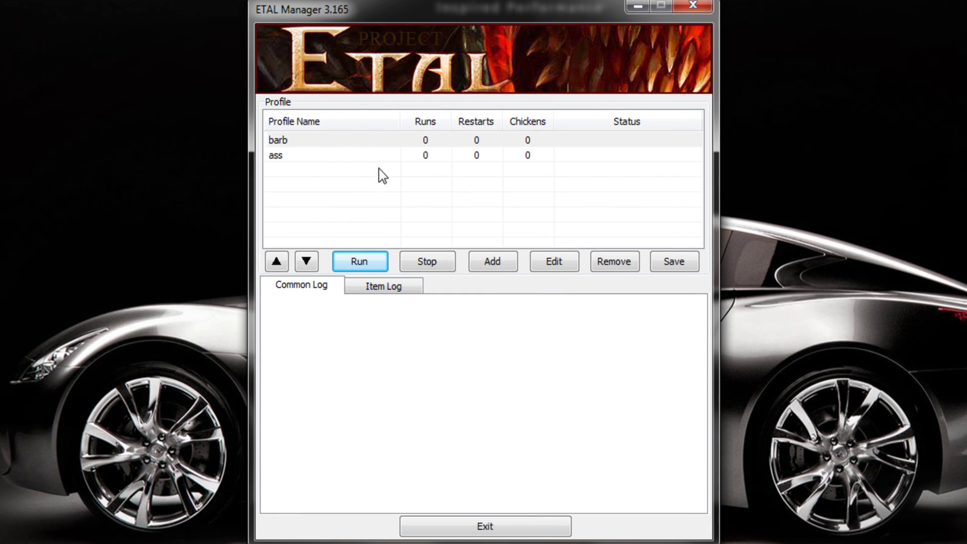
pyautogui.click(314, 142)
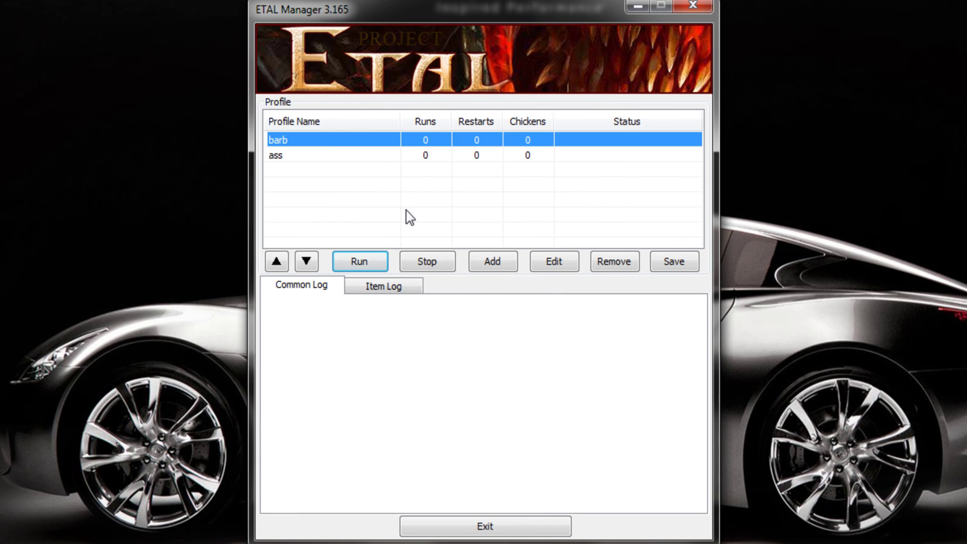
pyautogui.click(541, 268)
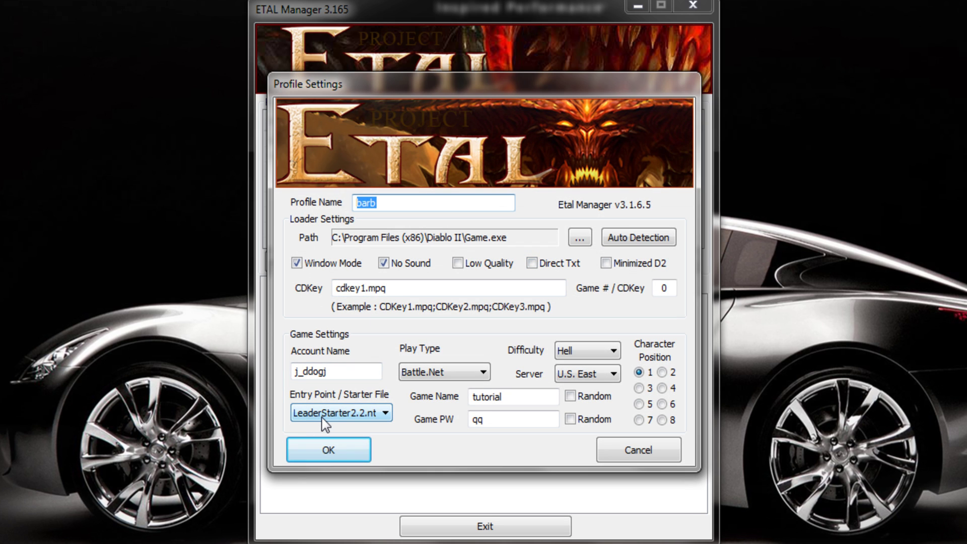
pyautogui.click(333, 450)
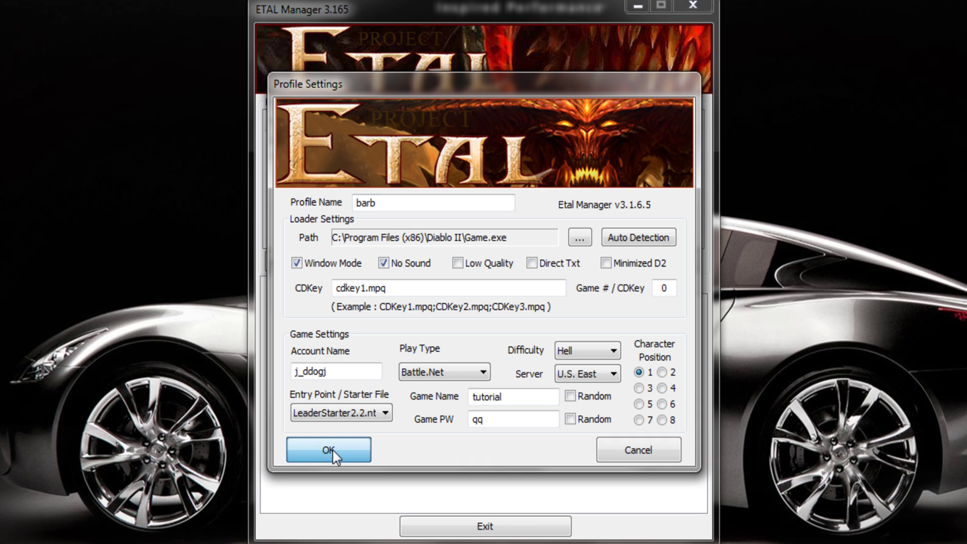
pyautogui.click(331, 448)
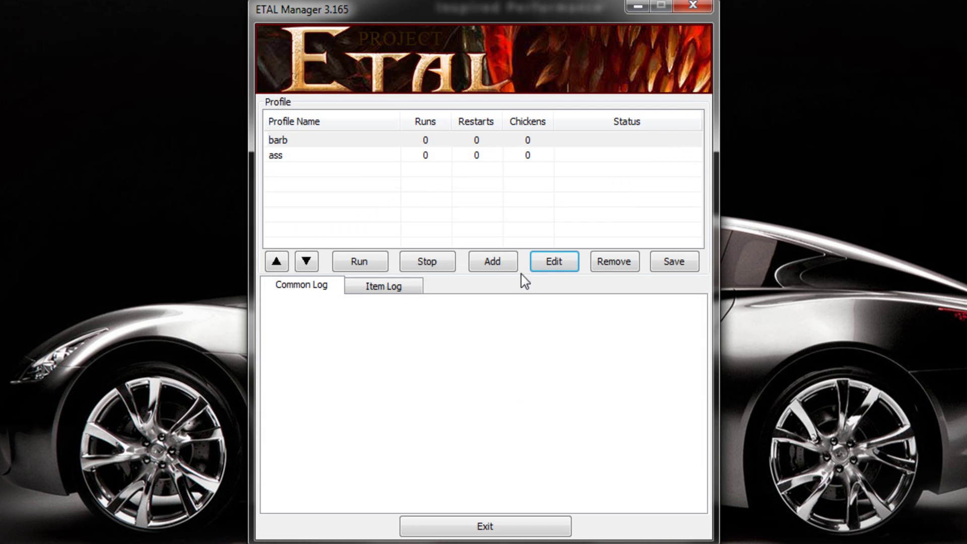
# Step: Open the ass profile's settings and point its starter file to LeechStarter2.2.ntj
pyautogui.click(331, 151)
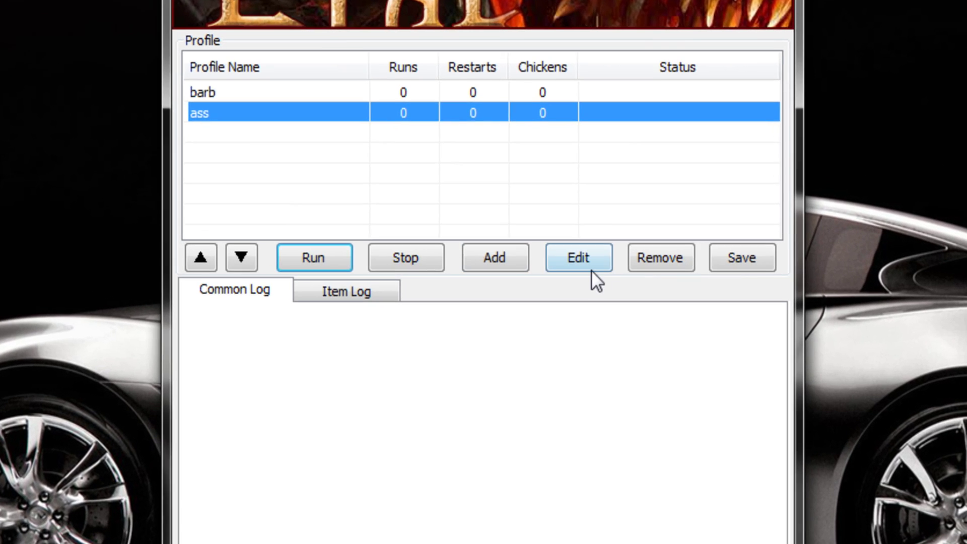
pyautogui.click(561, 264)
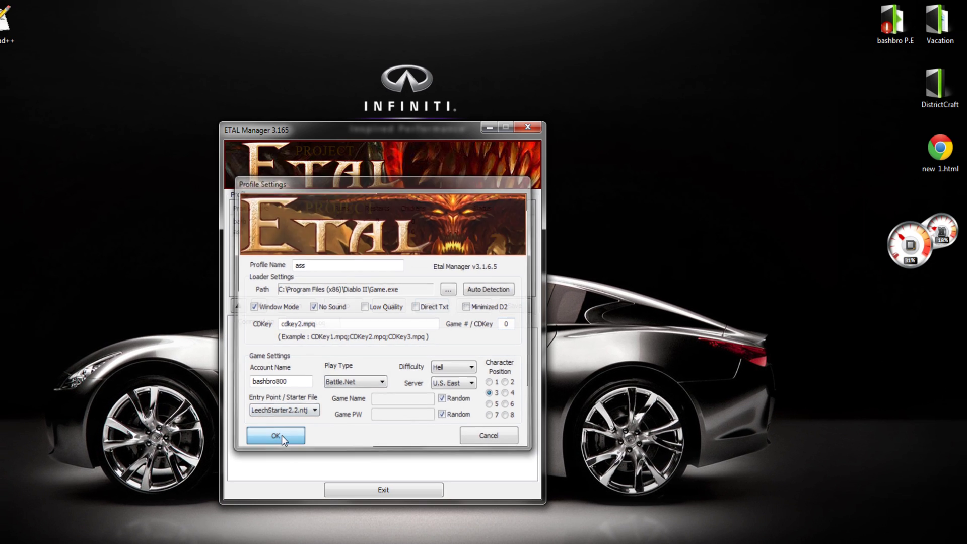
# Step: Confirm the ass profile settings, then run the barb leader profile with its account password
pyautogui.click(268, 518)
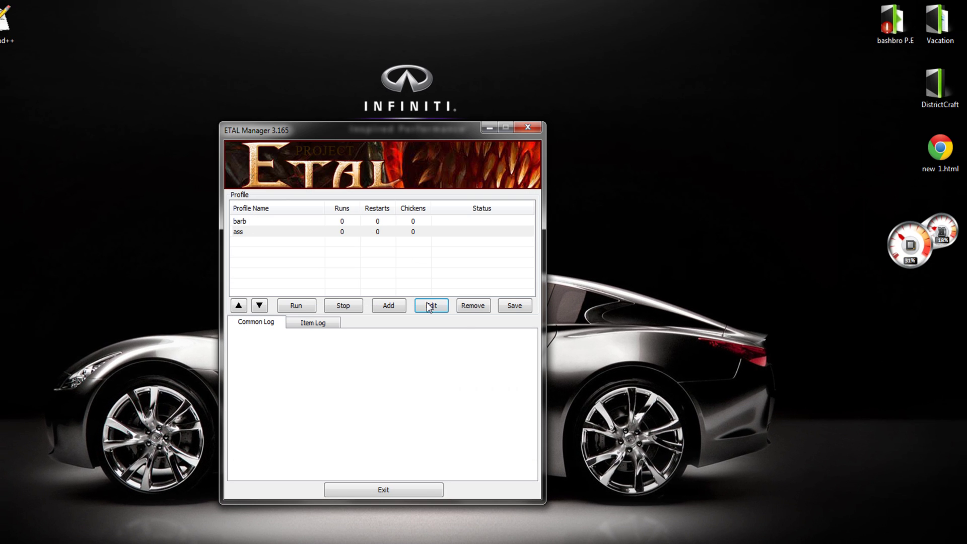
pyautogui.click(274, 221)
pyautogui.click(299, 307)
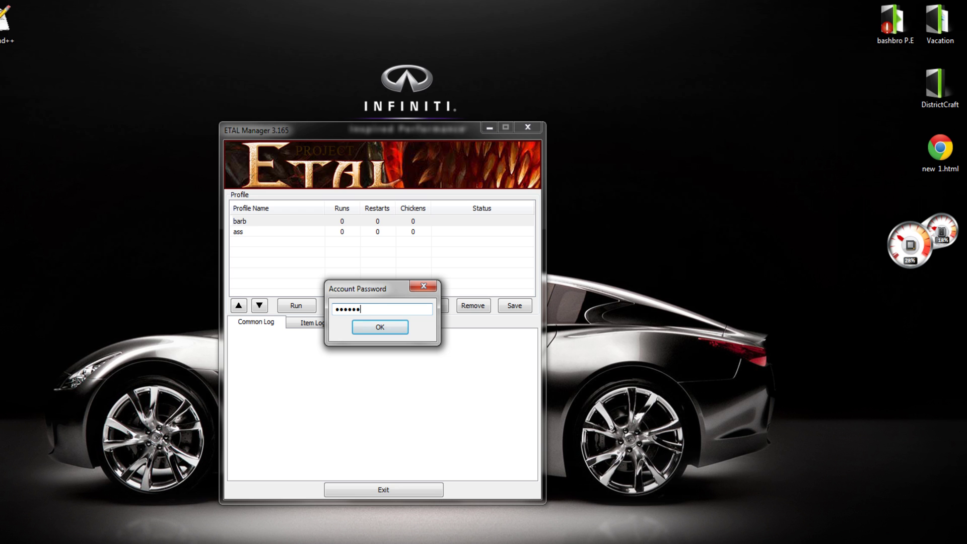
pyautogui.press('Return')
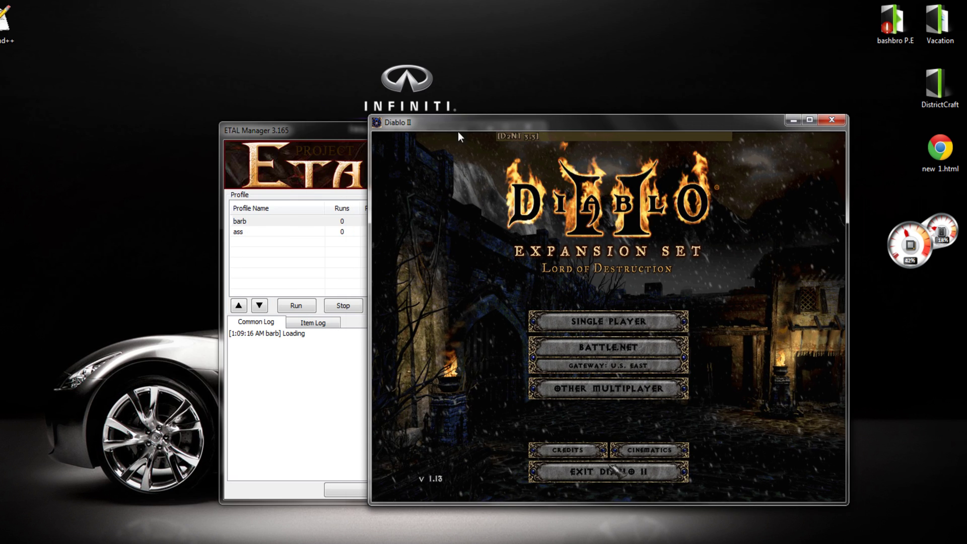
# Step: Run the ass leech profile and join game Tutorial-01 with the game password in Diablo II
pyautogui.click(281, 147)
pyautogui.click(250, 233)
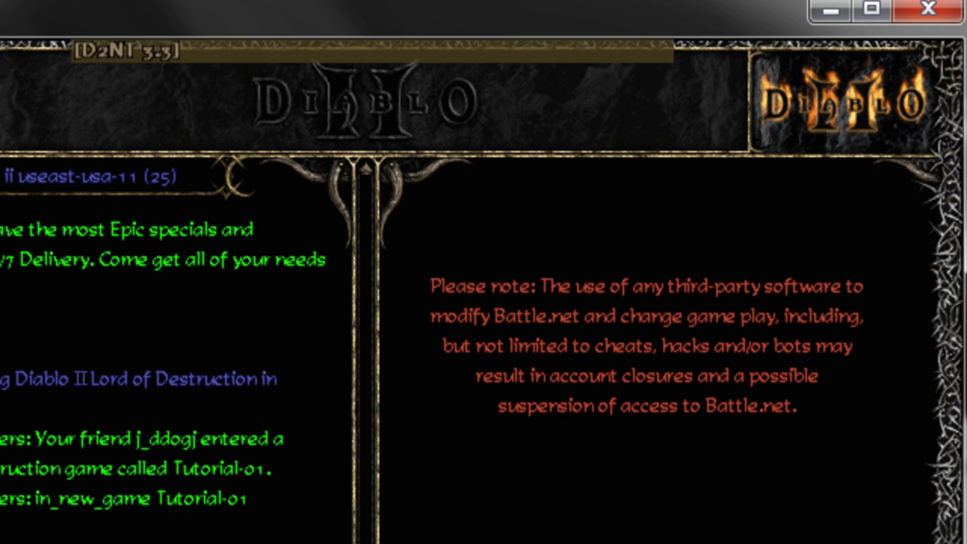
pyautogui.hotkey('alt', 'j')
pyautogui.write('Tutorial-01')
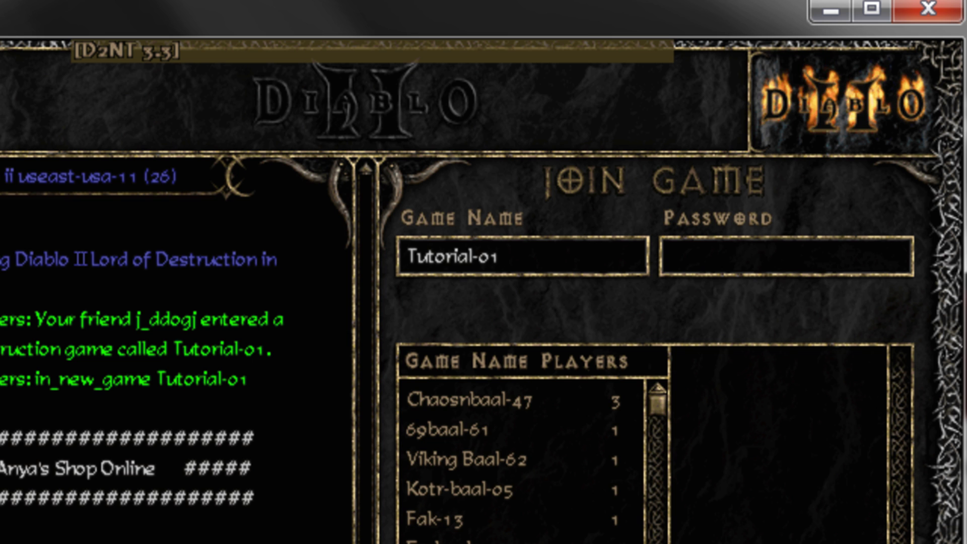
pyautogui.press('Tab')
pyautogui.write('12')
pyautogui.press('Return')
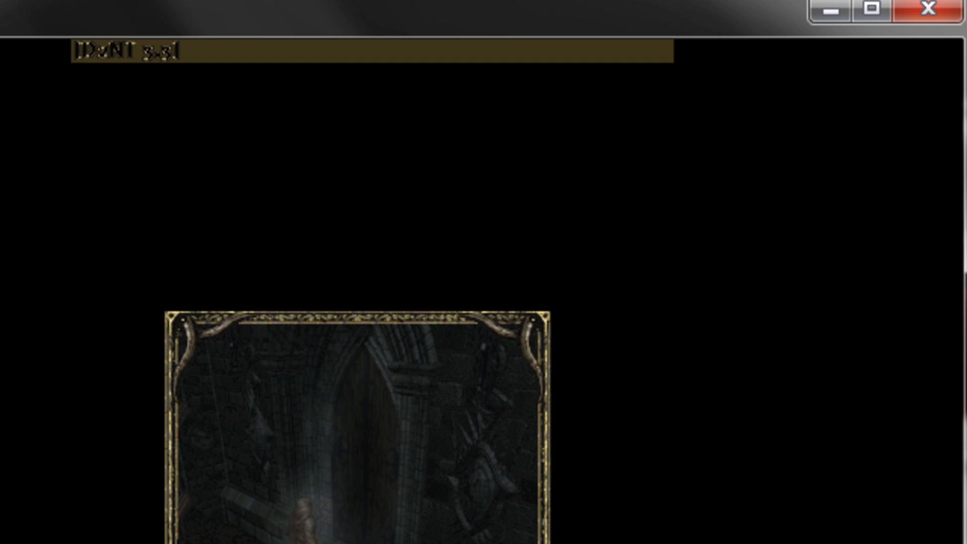